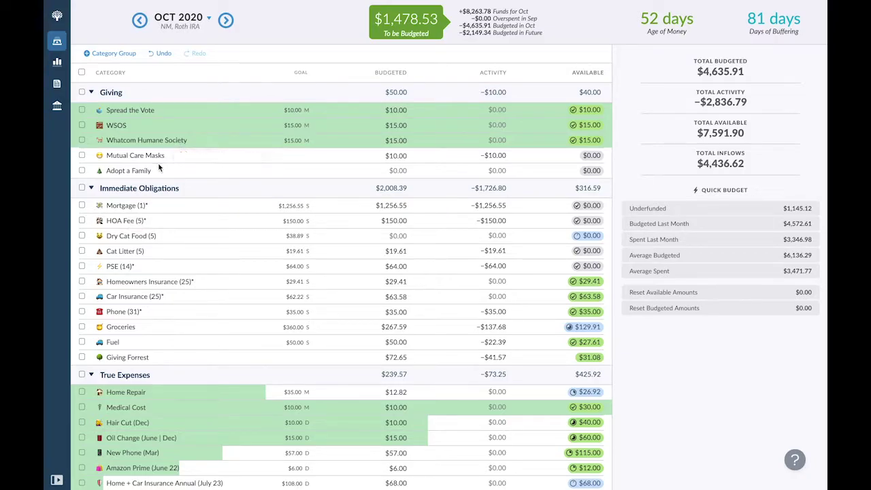
Step: Budget $50 for the Adopt a Family category, and collapse the Giving and Immediate Obligations groups
left_click(394, 170)
key("Escape")
left_click(400, 171)
type("50")
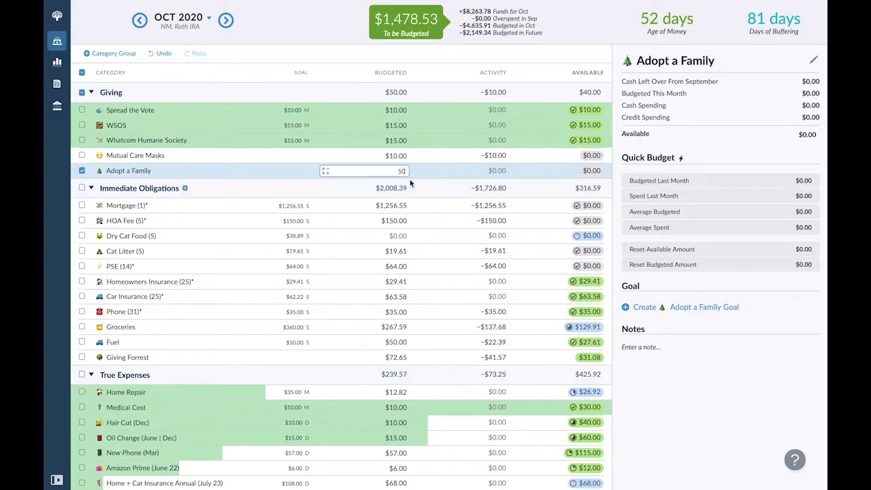
left_click(81, 171)
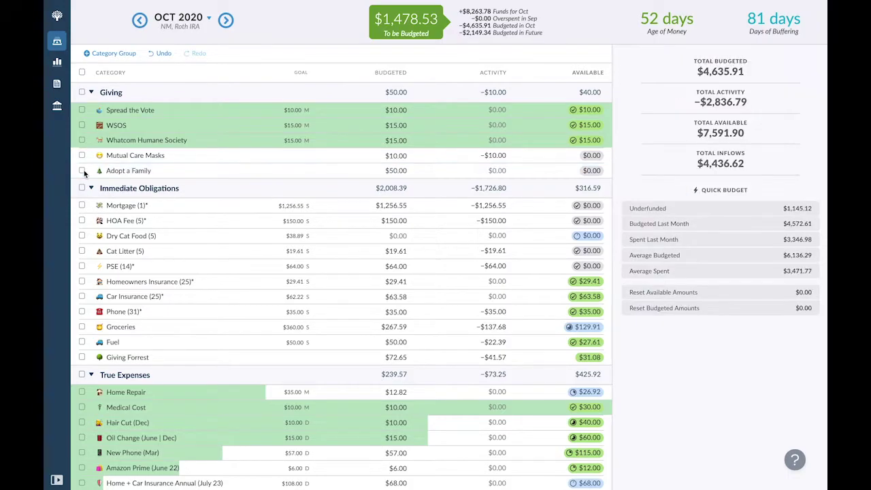
left_click(91, 93)
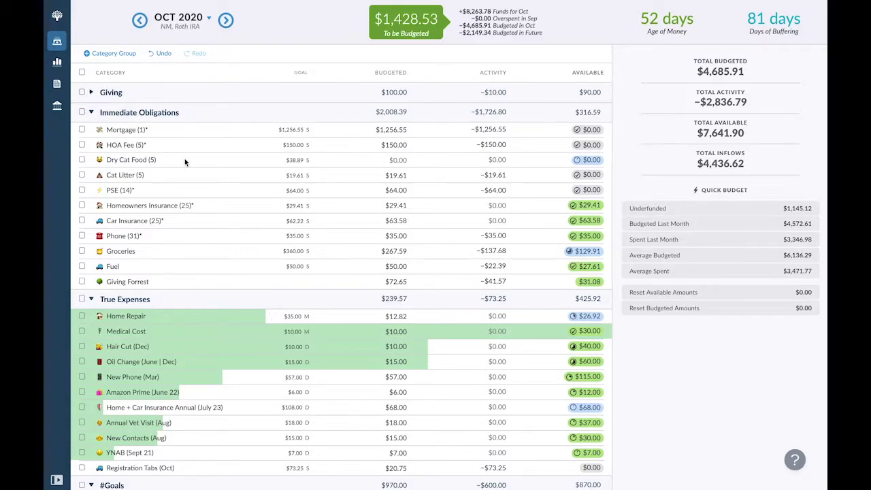
left_click(91, 112)
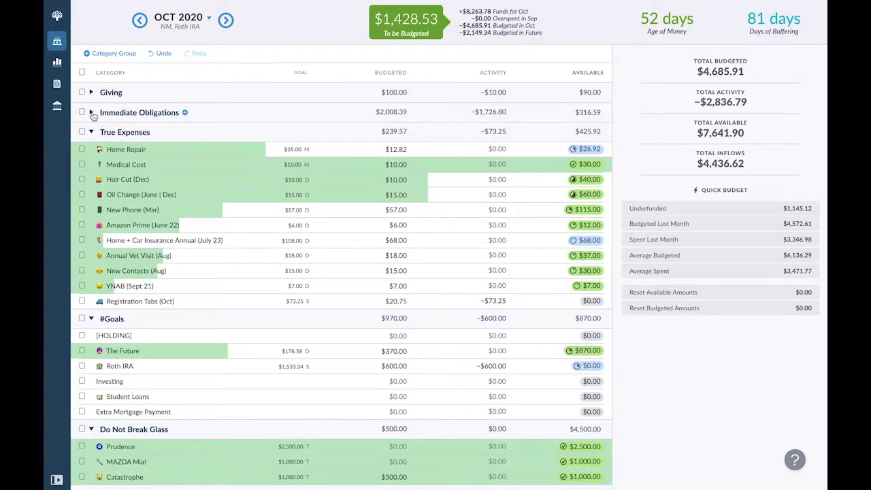
Step: Move $40 from To Be Budgeted to the Home + Car Insurance Annual (July 23) category
left_click(247, 243)
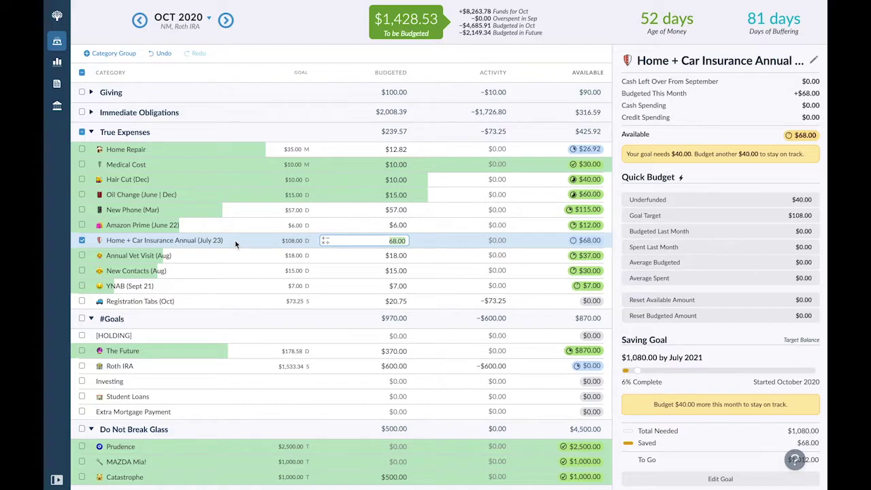
key("Right")
key("Return")
left_click(402, 17)
type("40")
key("Tab")
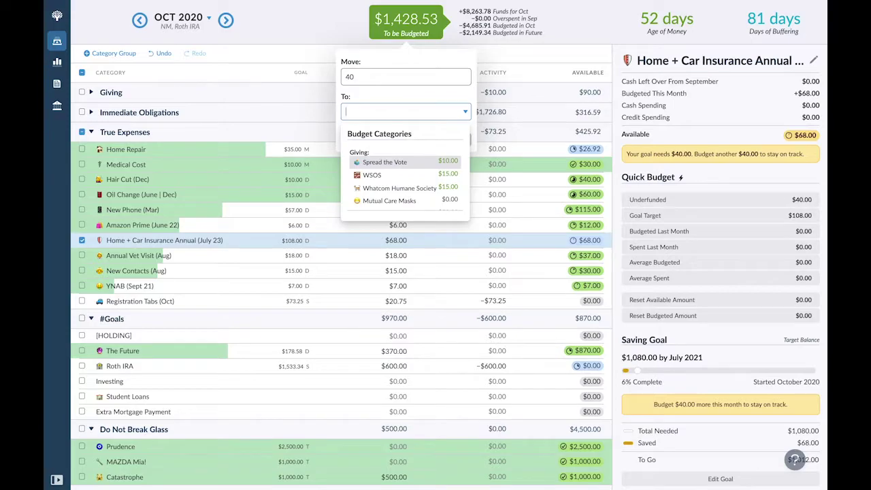
type("home")
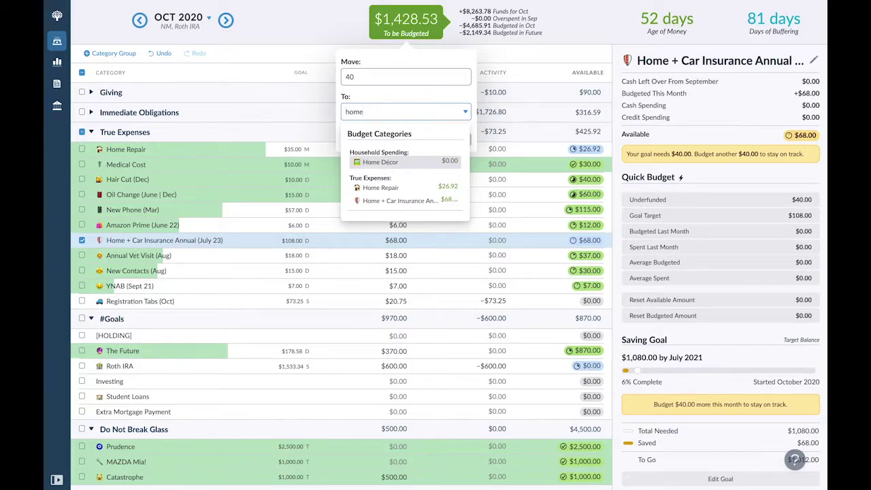
key("Down")
key("Down")
key("Return")
key("Return")
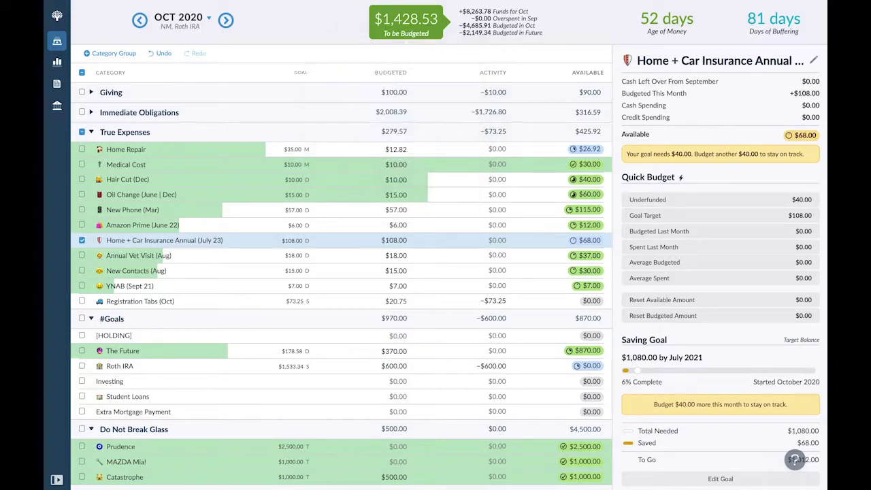
left_click(82, 241)
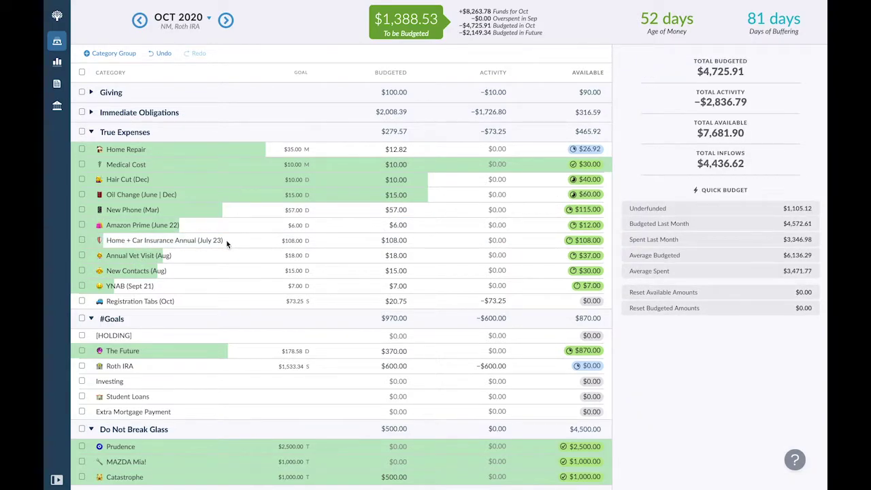
Step: Review the saving goal details of the Home + Car Insurance Annual and Amazon Prime categories
left_click(248, 243)
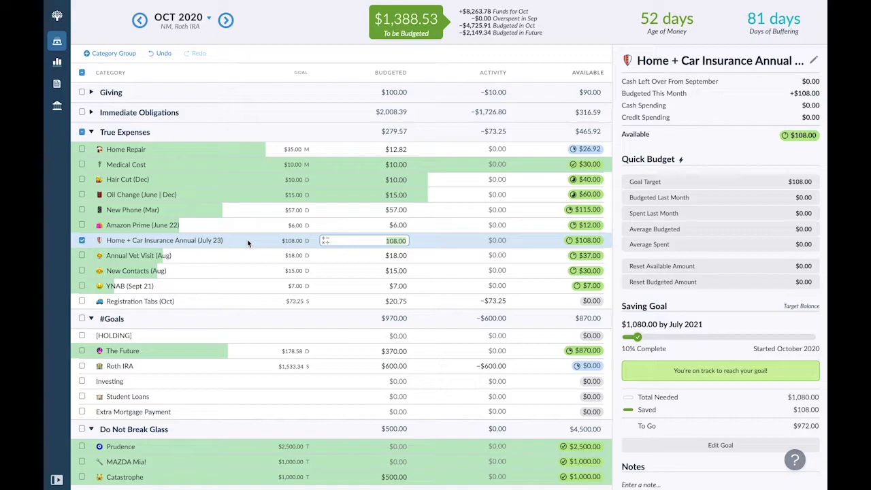
left_click(82, 240)
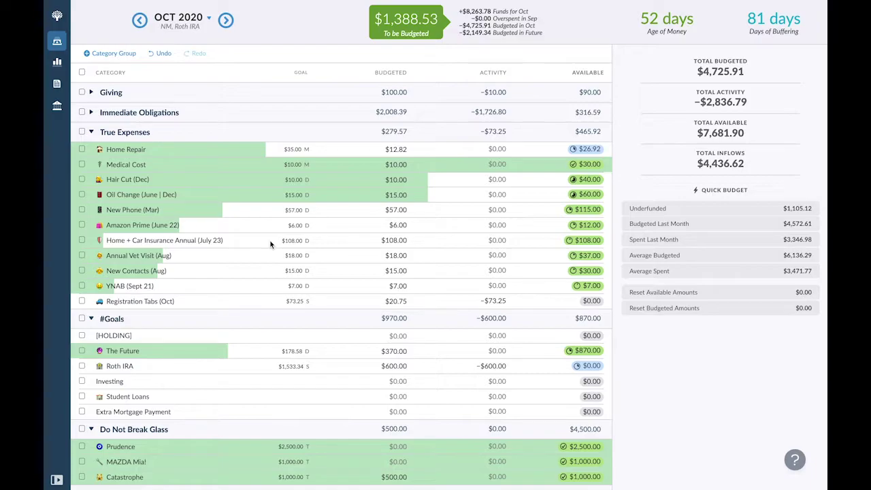
left_click(187, 229)
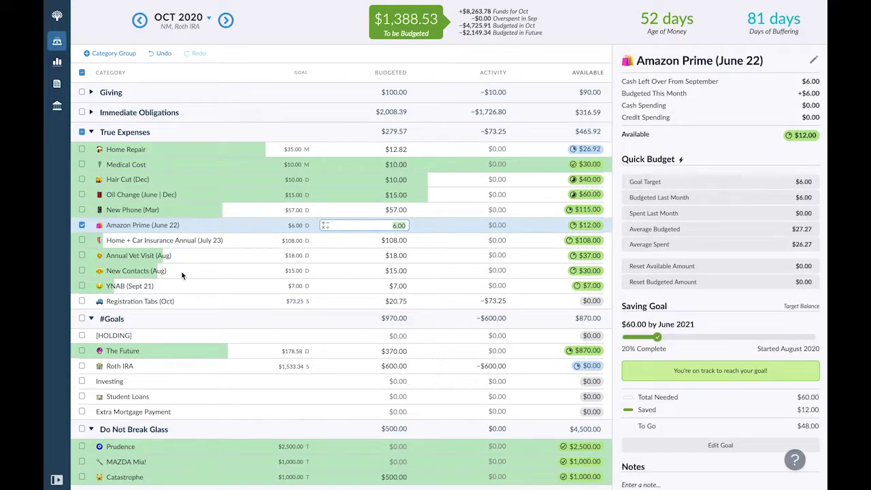
left_click(81, 225)
Step: Collapse the True Expenses category group
scroll(192, 299, "down", 2)
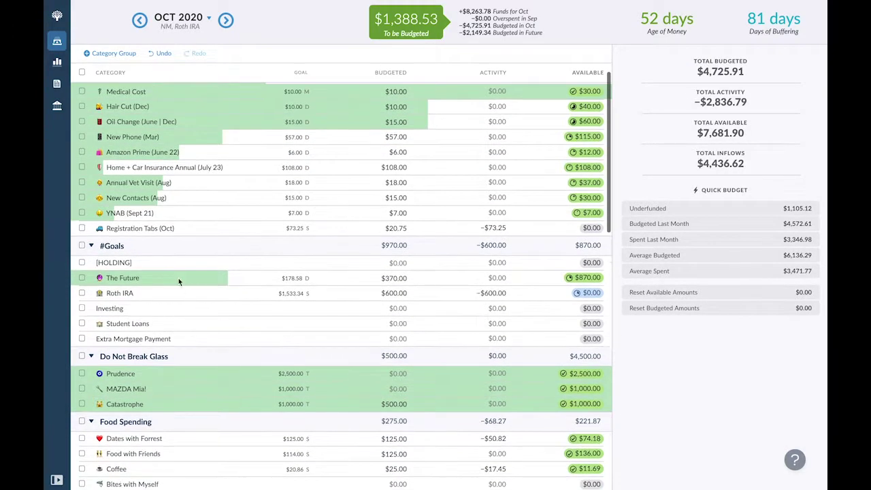
scroll(188, 292, "up", 2)
left_click(93, 129)
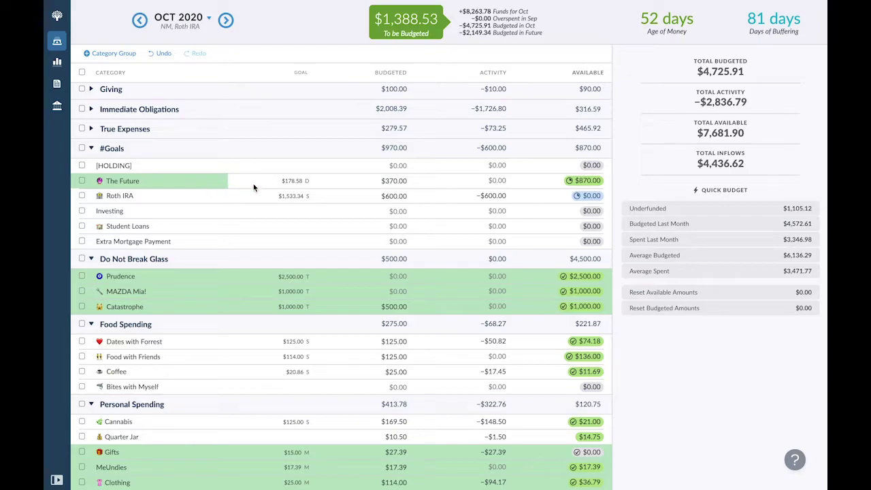
Step: Move $500 from To Be Budgeted to the Roth IRA category in the #Goals group
left_click(422, 183)
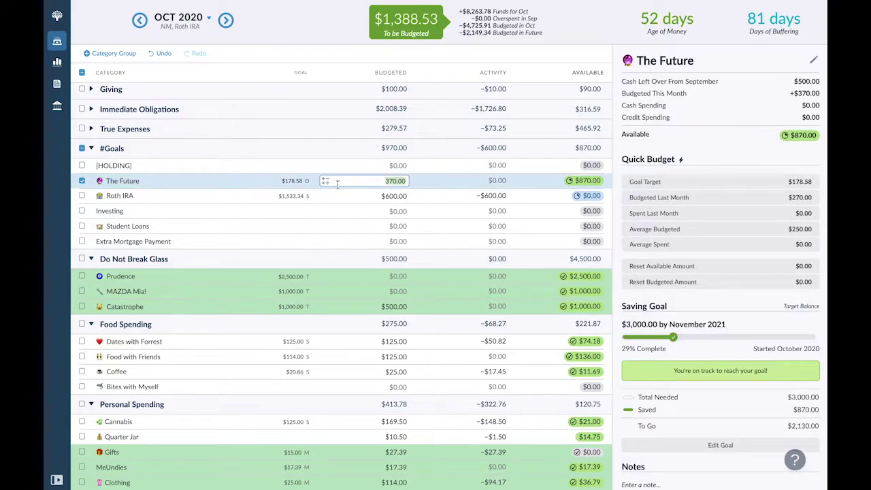
left_click(413, 195)
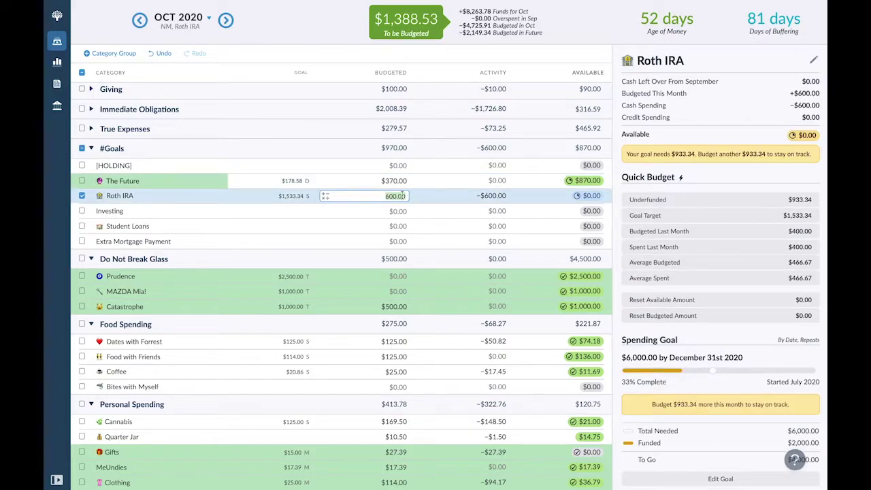
left_click(400, 25)
type("500")
key("Tab")
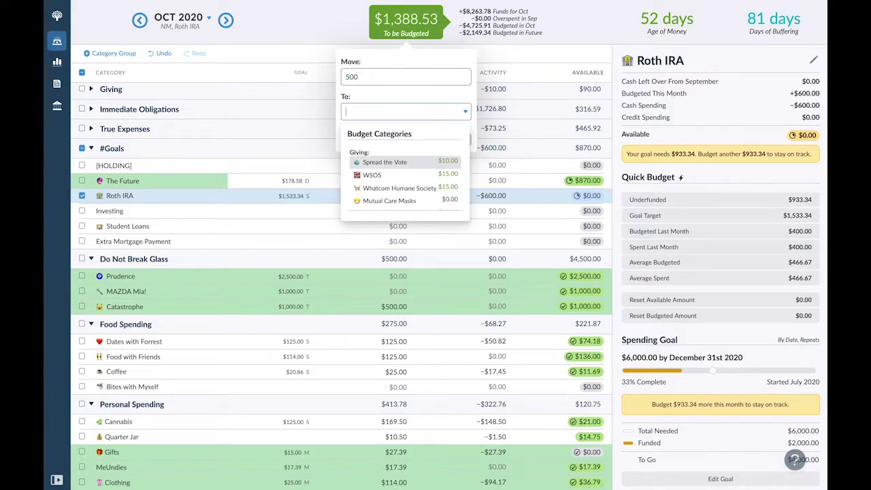
type("ira")
key("Return")
key("Return")
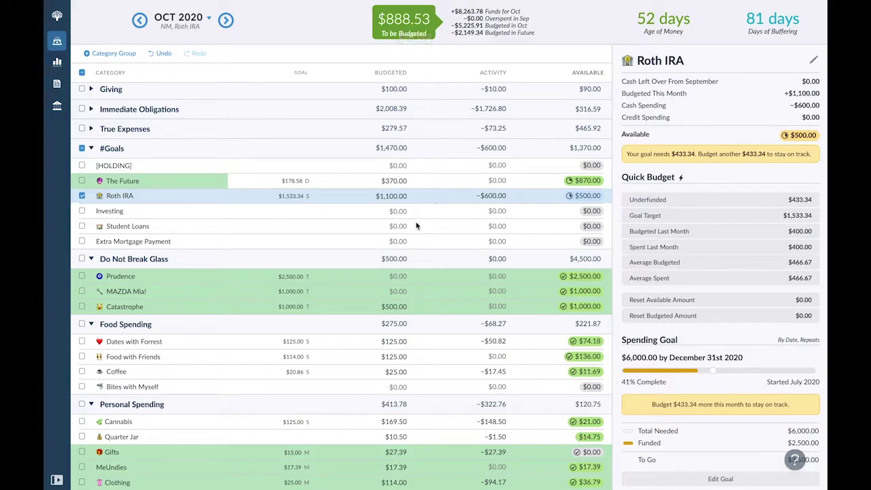
left_click(82, 196)
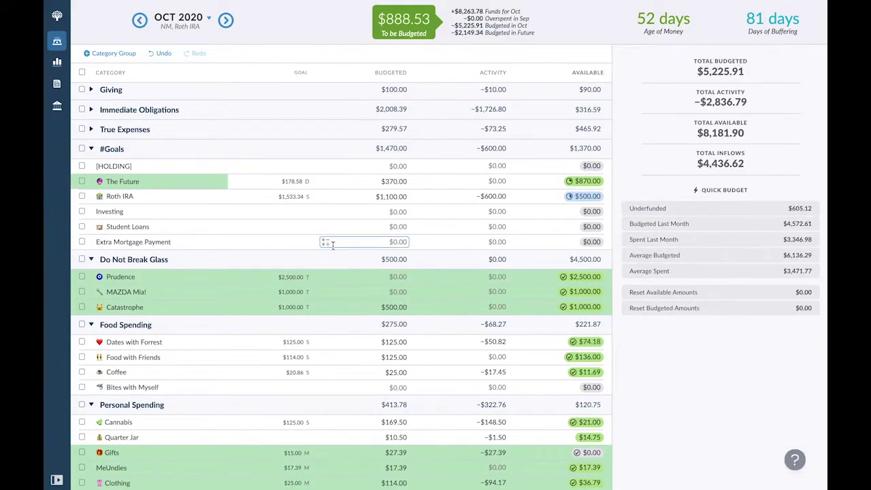
Step: Budget $100 for the Investing category in the #Goals group
left_click(401, 213)
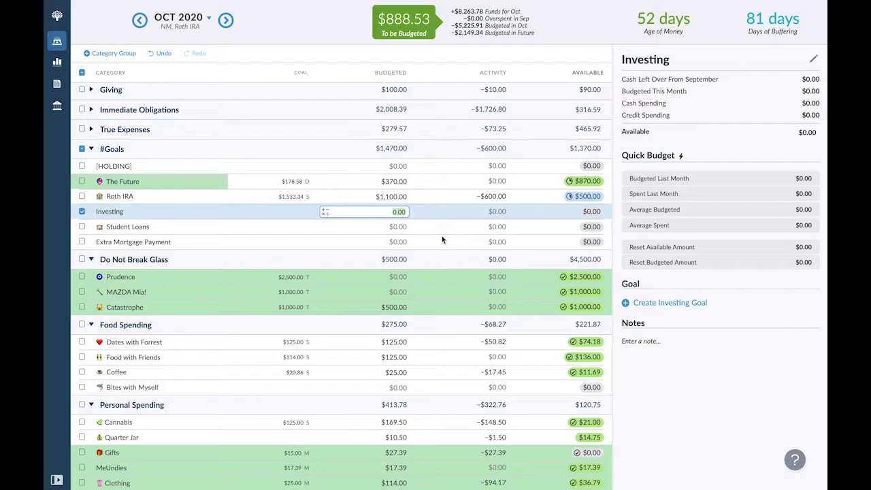
type("100")
key("Return")
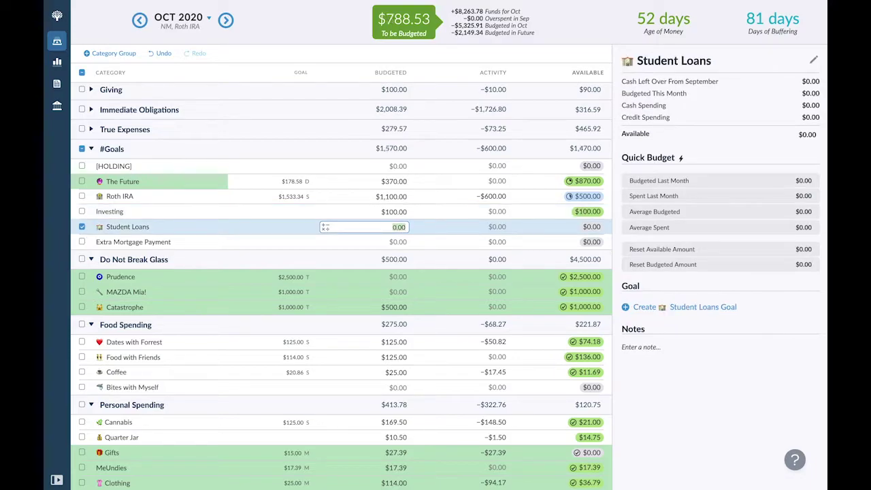
left_click(82, 227)
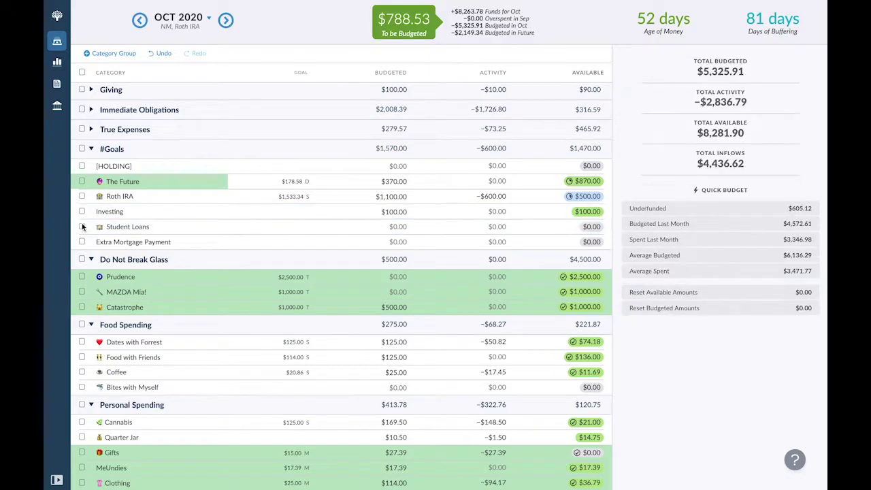
Step: Collapse the #Goals, Do Not Break Glass, Food Spending and Personal Spending category groups
left_click(92, 150)
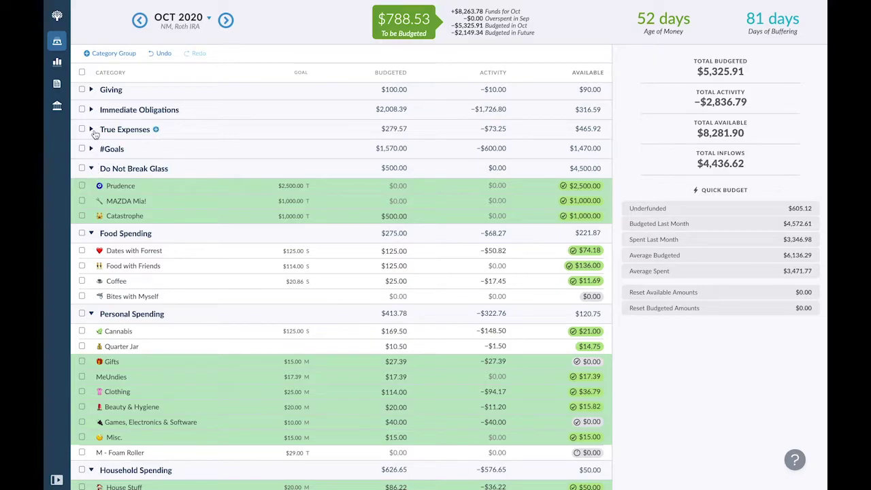
scroll(116, 246, "down", 2)
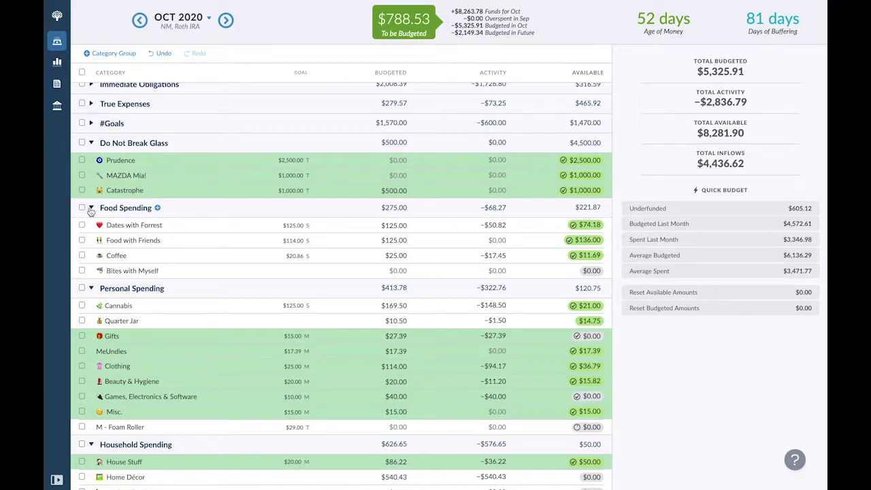
left_click(91, 143)
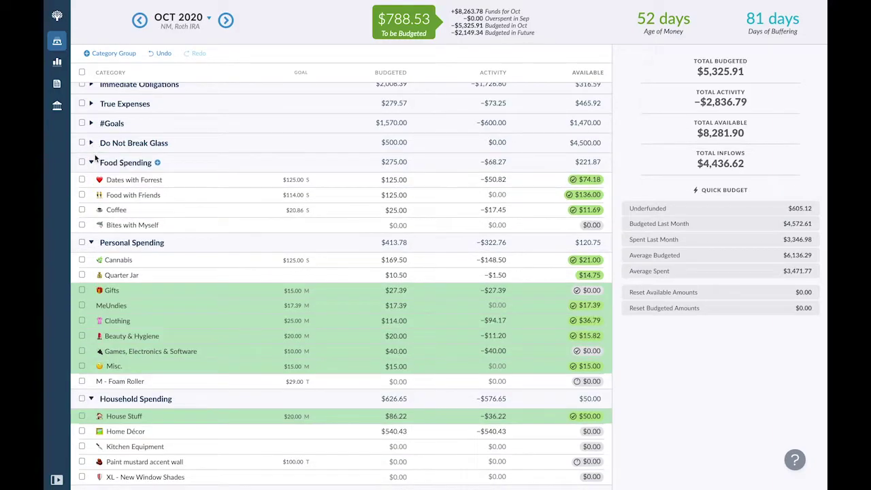
left_click(93, 163)
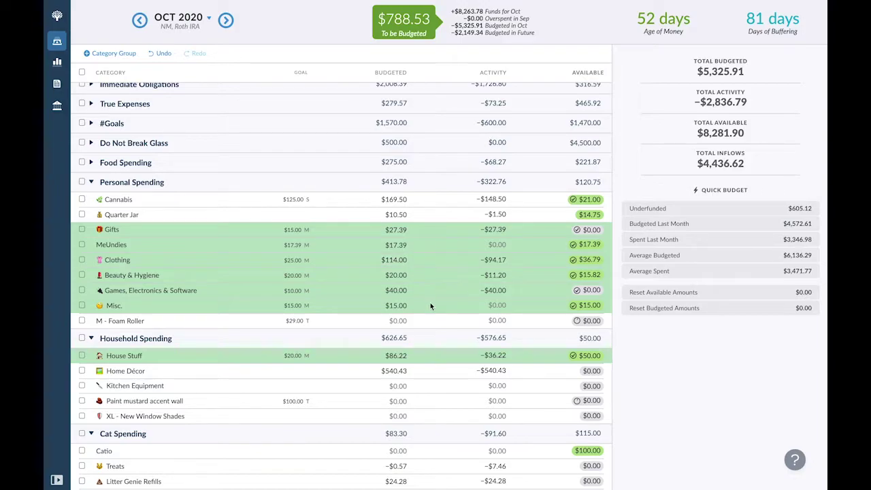
left_click(91, 182)
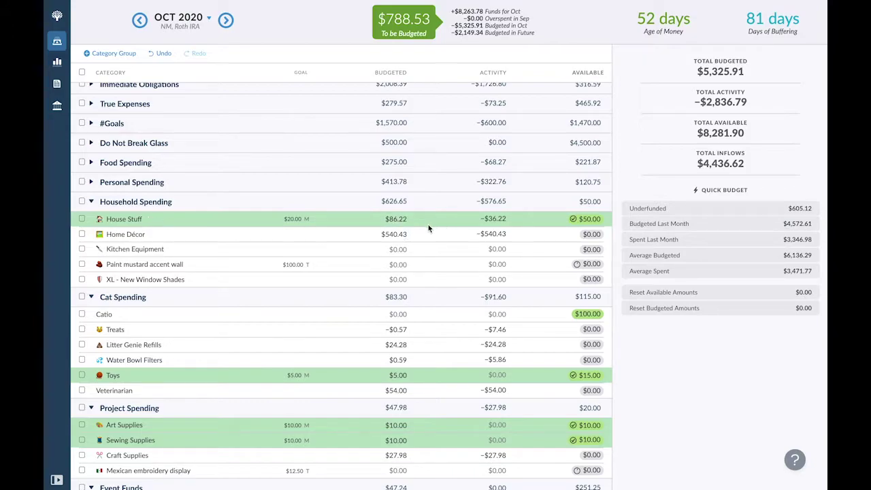
Step: Examine the XL - New Window Shades category, the expanded #Goals group's Roth IRA category, and Home Décor's activity for the month
left_click(193, 280)
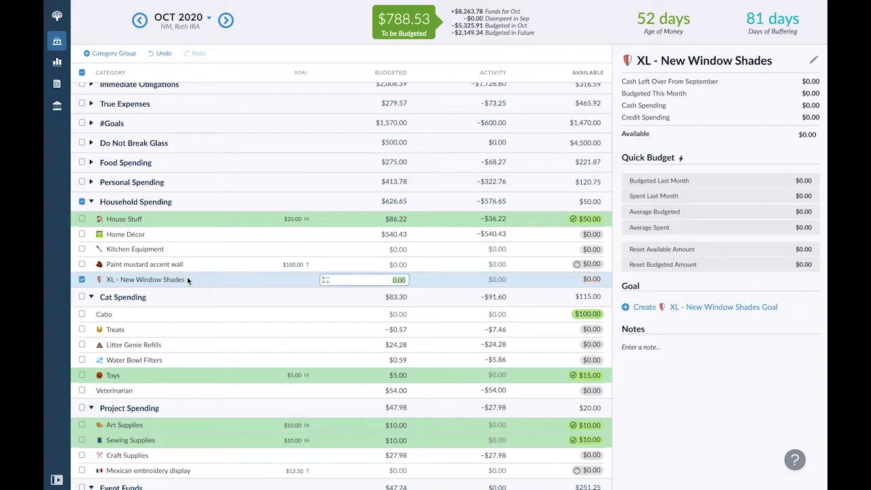
left_click(90, 126)
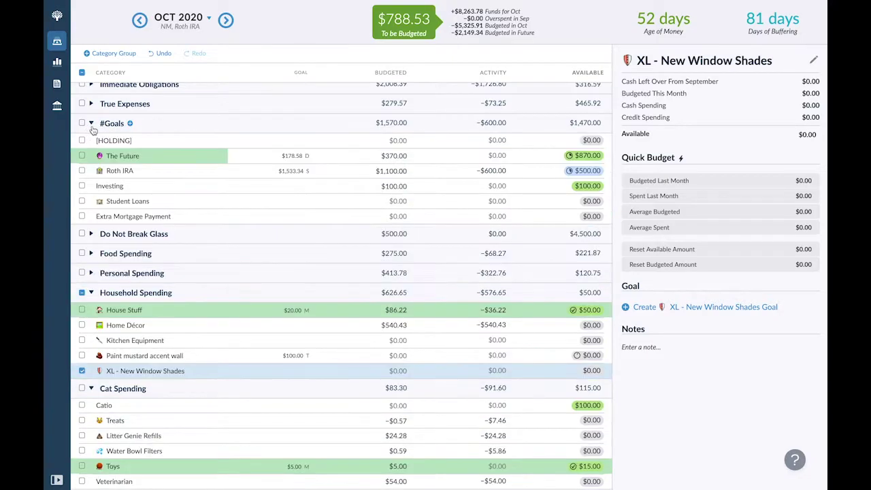
left_click(139, 175)
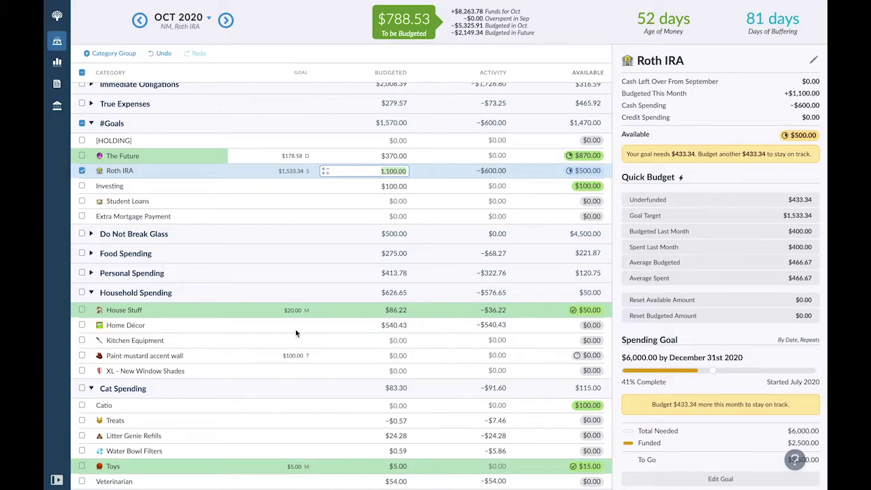
left_click(139, 327)
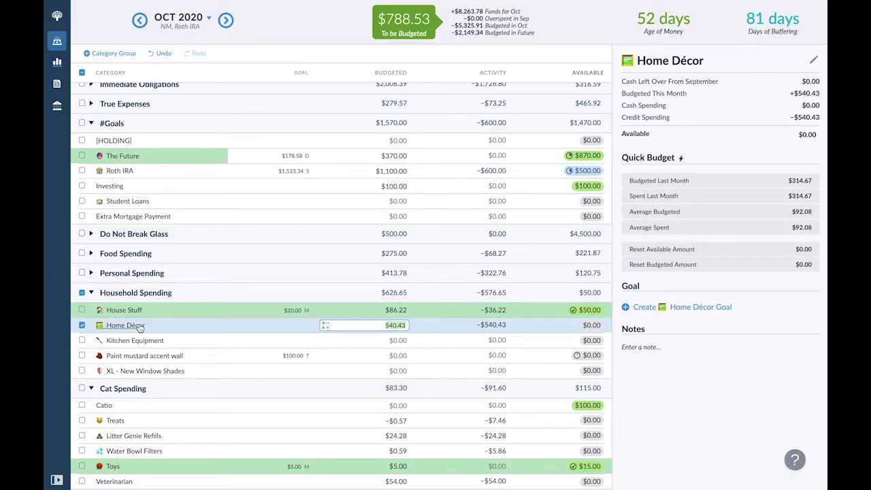
left_click(487, 329)
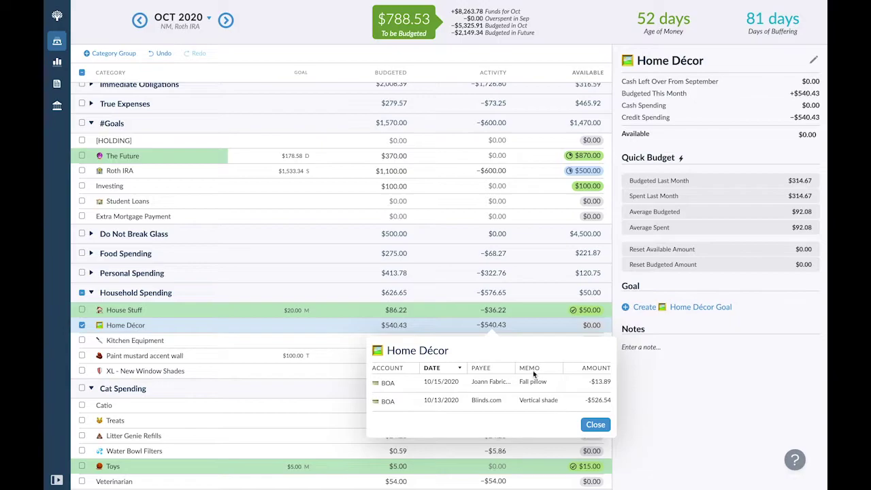
left_click(487, 328)
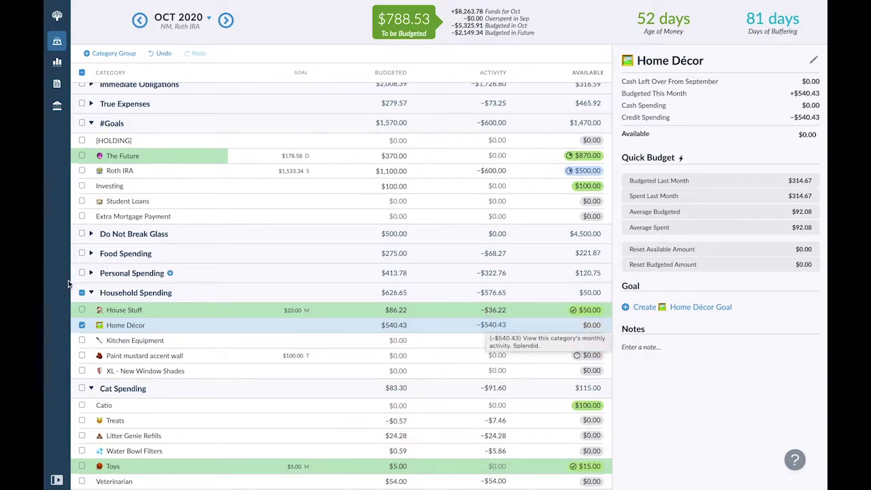
Step: Deselect Home Décor and collapse the Household Spending category group
left_click(81, 325)
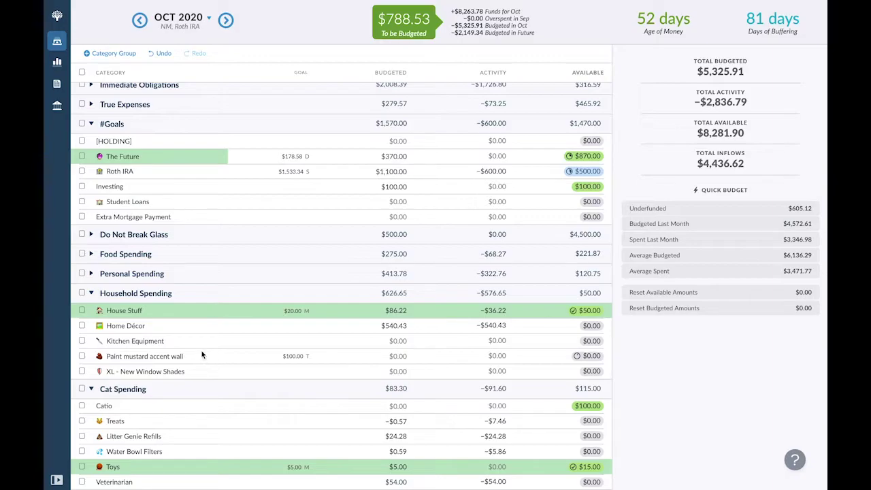
left_click(91, 294)
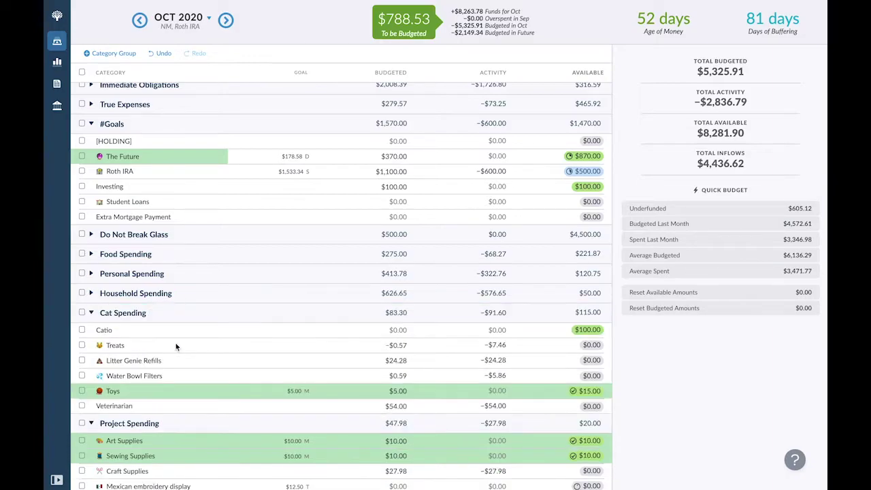
Step: Collapse the Cat Spending category group and check the Craft Supplies category's details in Project Spending
scroll(178, 333, "down", 1)
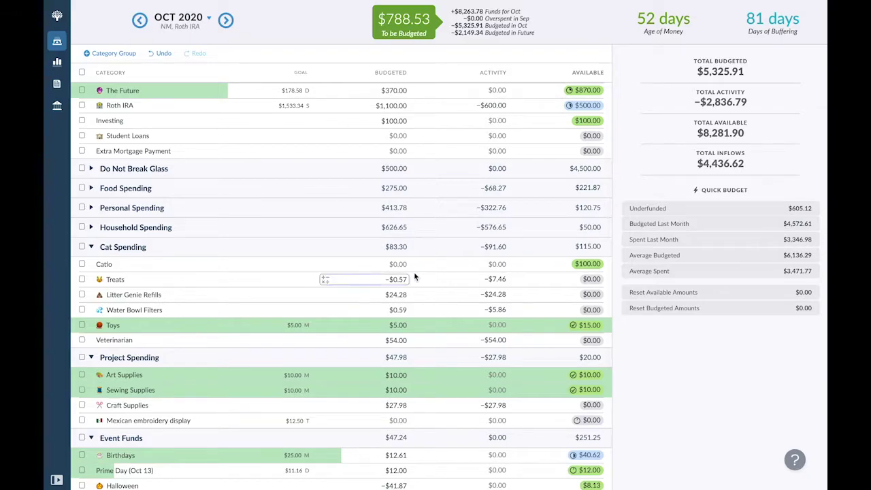
left_click(91, 248)
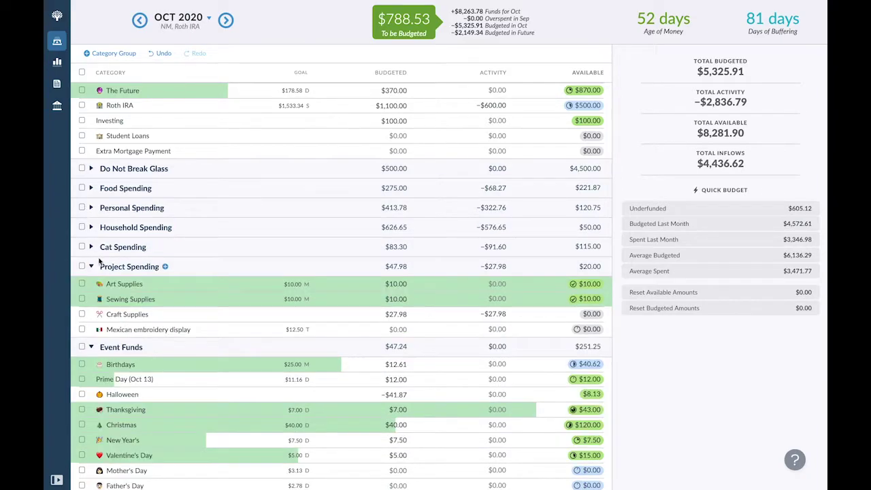
left_click(158, 317)
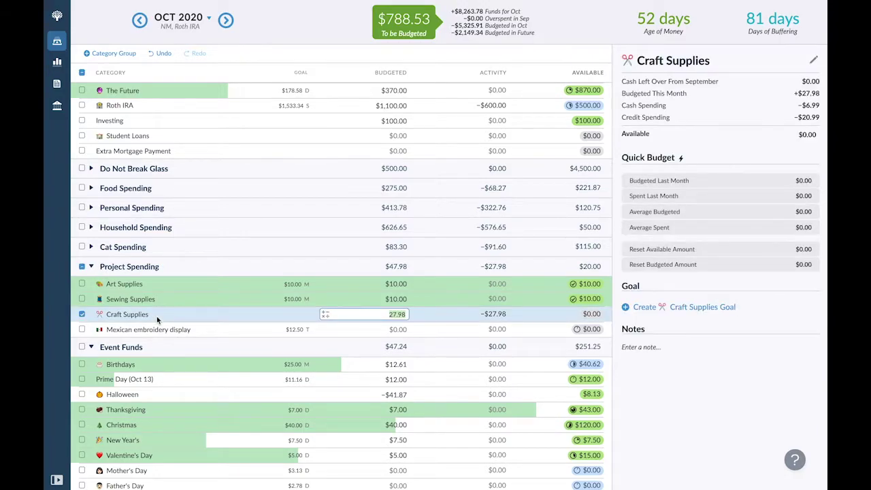
left_click(83, 316)
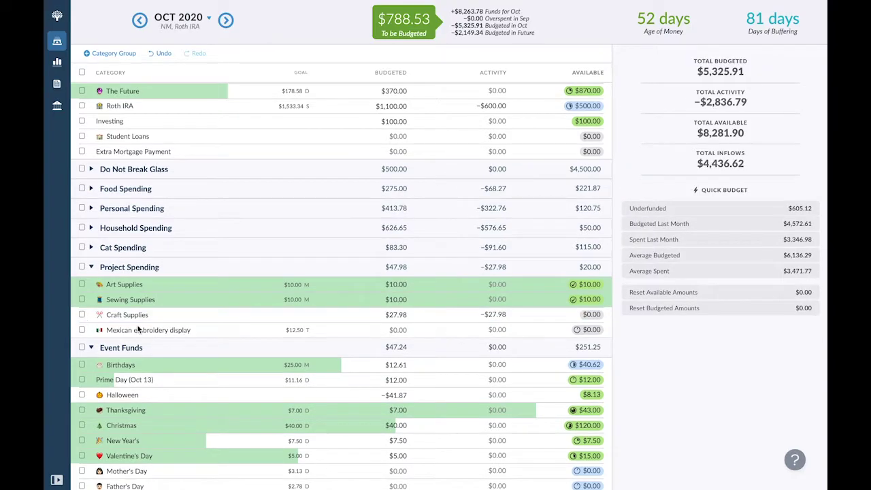
Step: Budget $12.50 for the Mexican embroidery display category in Project Spending
left_click(371, 333)
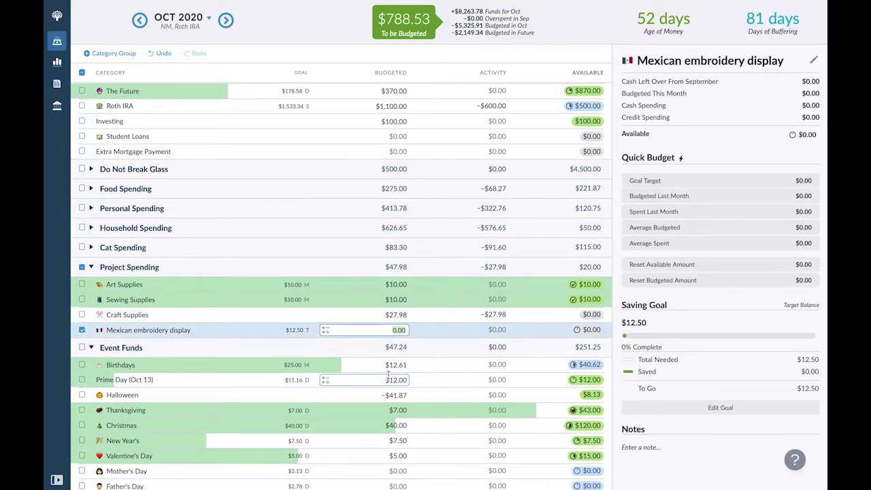
type("12.5")
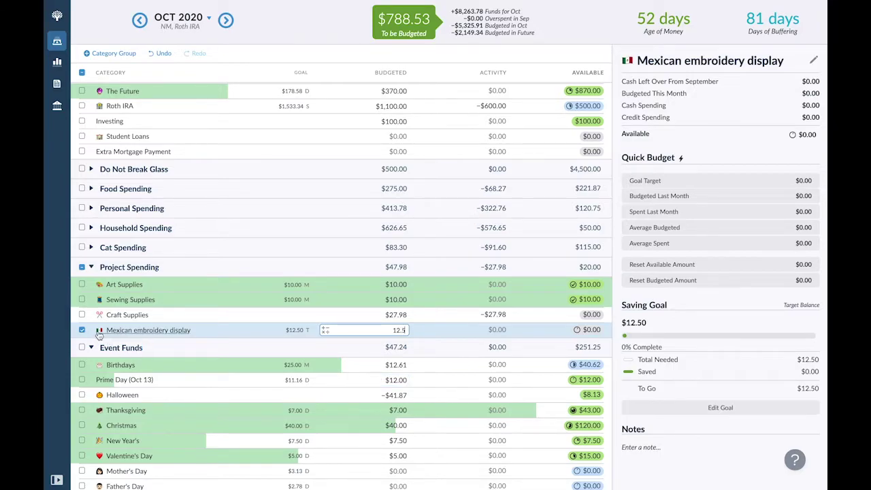
left_click(82, 330)
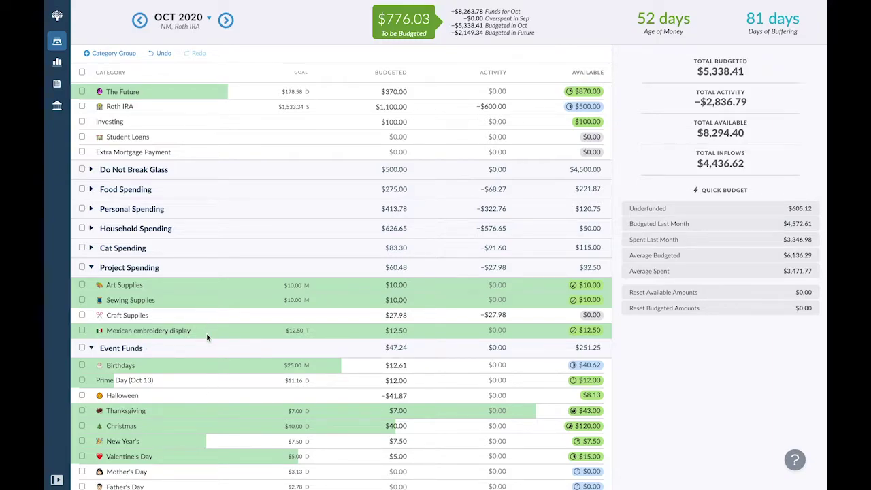
Step: Examine the Prime Day (Oct 13) and Halloween categories in the Event Funds group
scroll(207, 336, "down", 1)
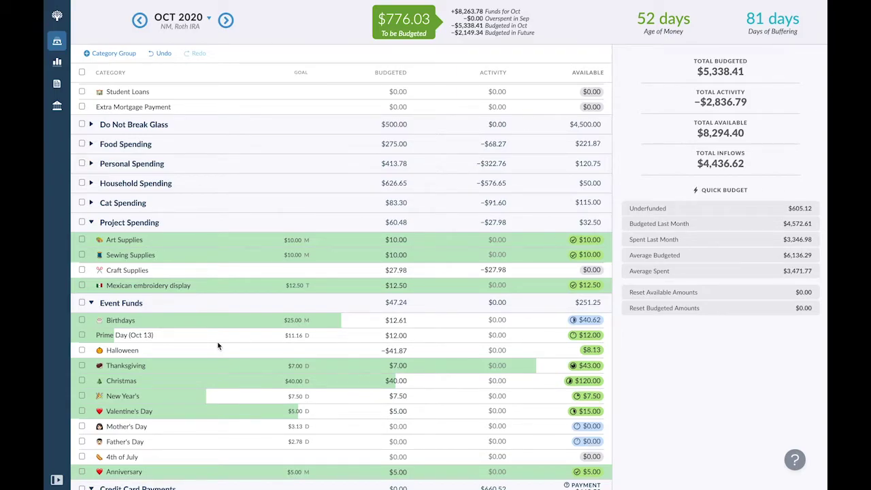
scroll(218, 346, "down", 1)
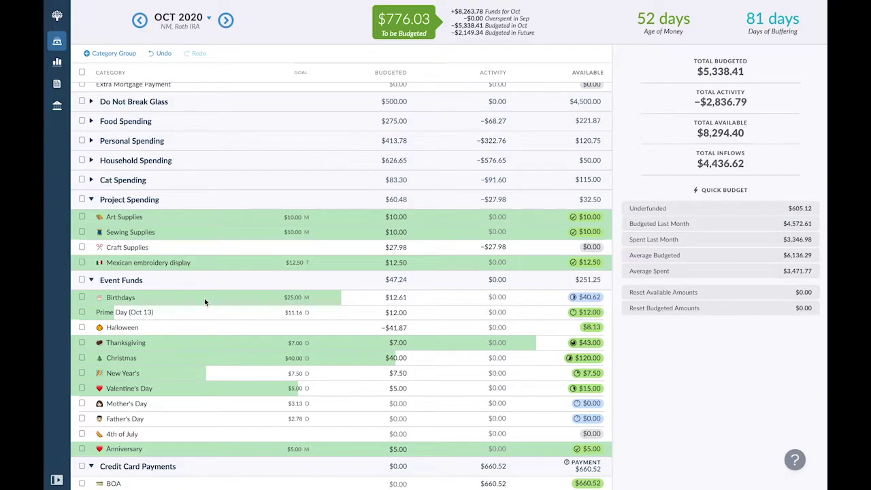
scroll(211, 302, "down", 1)
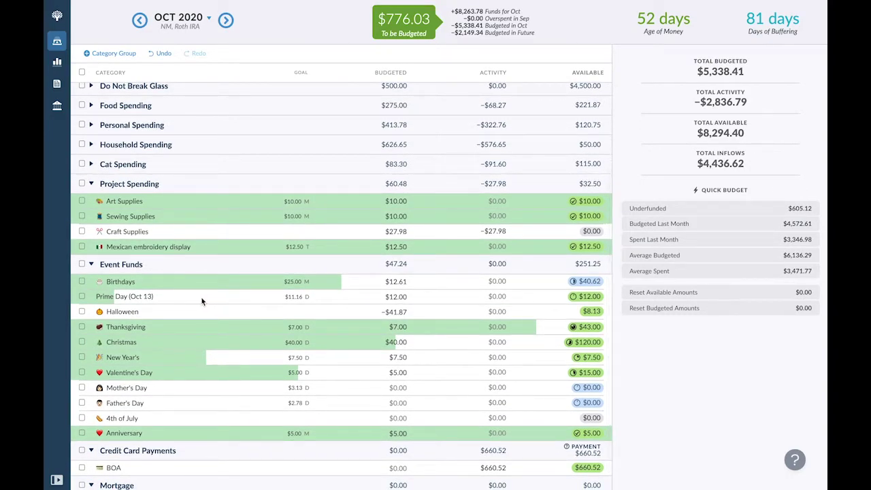
left_click(201, 298)
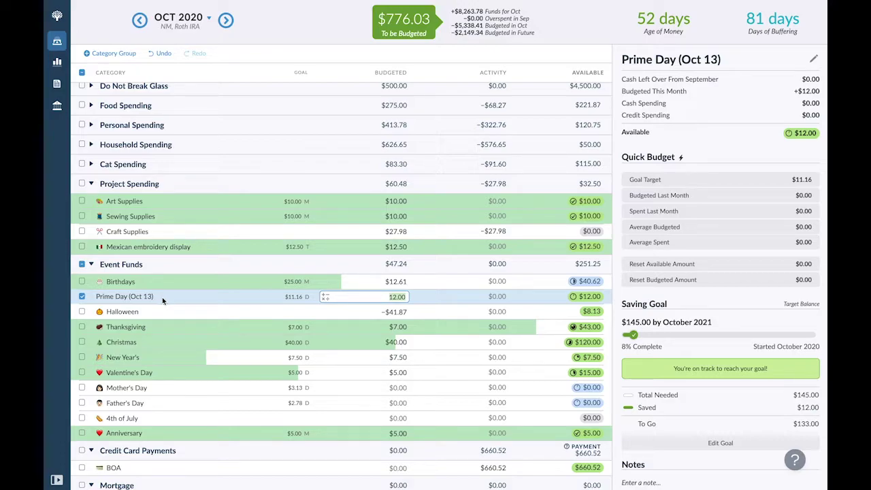
left_click(82, 298)
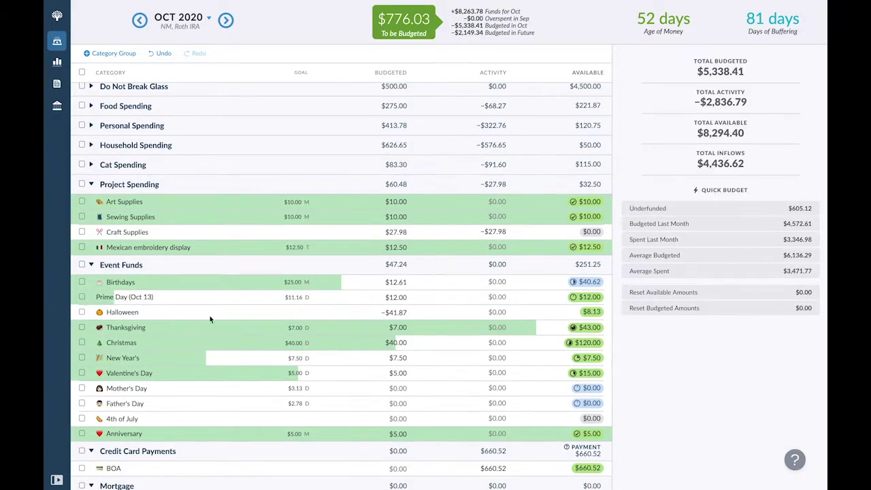
left_click(417, 312)
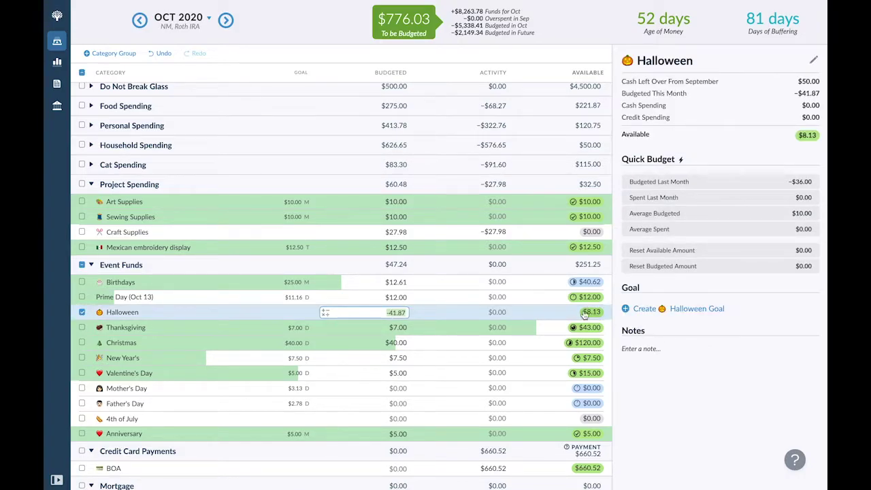
left_click(81, 314)
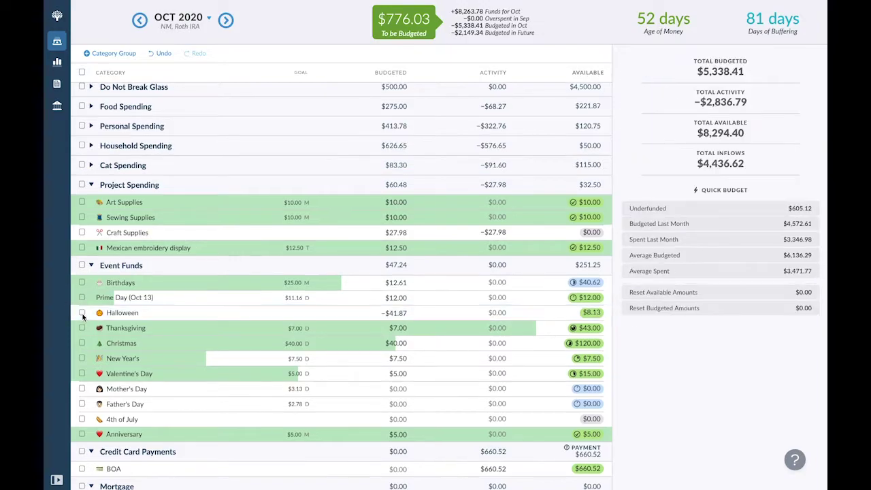
Step: Delete the empty Mortgage category group below Credit Card Payments
scroll(430, 349, "down", 1)
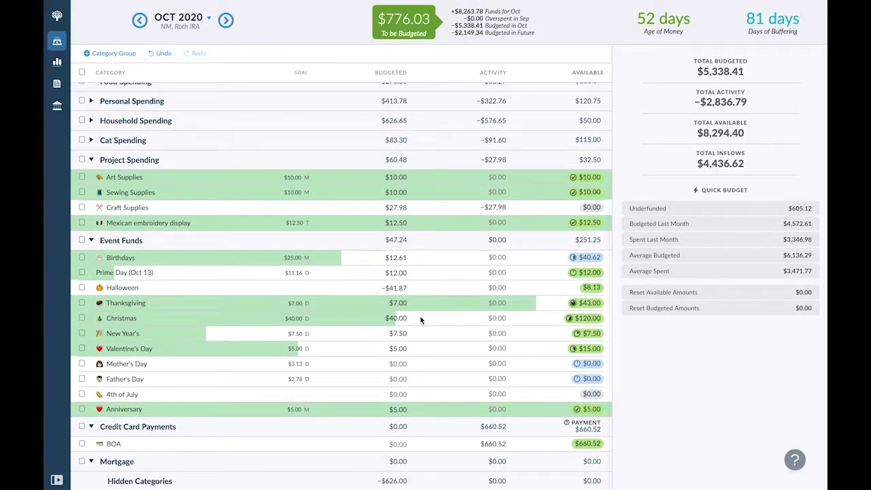
left_click(122, 463)
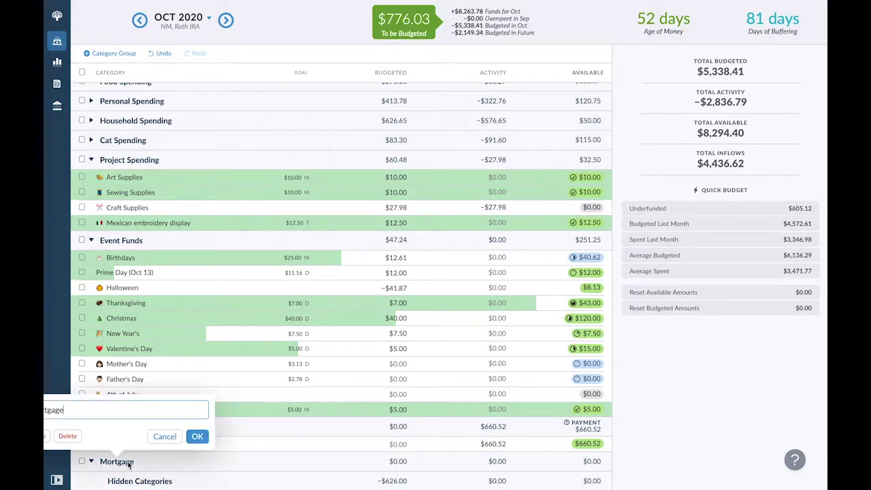
left_click(68, 436)
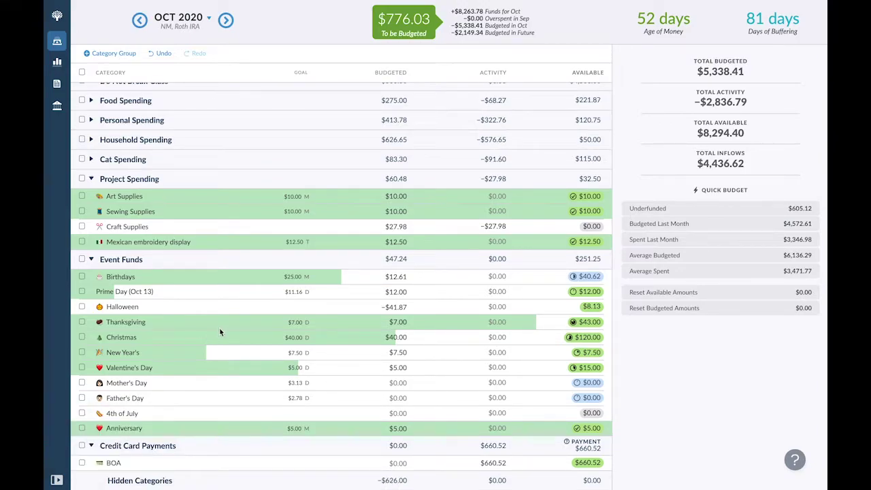
Step: In November 2020's Giving group, budget $10 for Mutual Care Masks and $50 for Adopt a Family
scroll(216, 276, "up", 5)
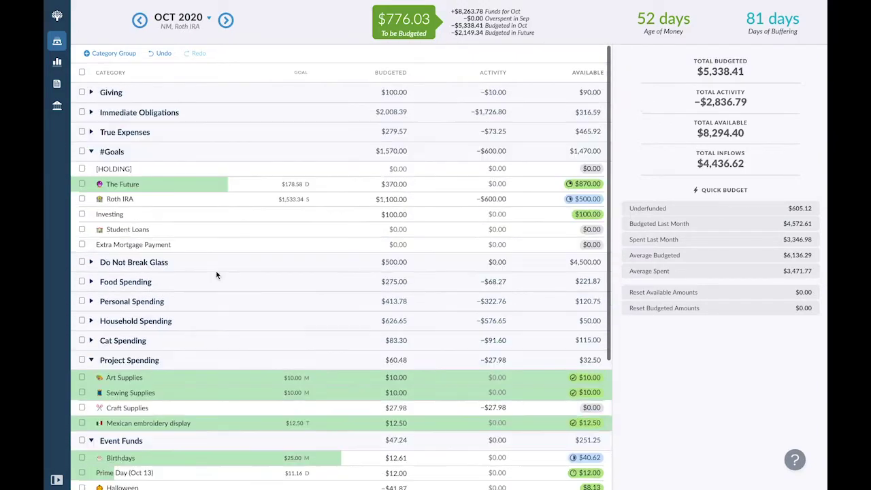
left_click(227, 20)
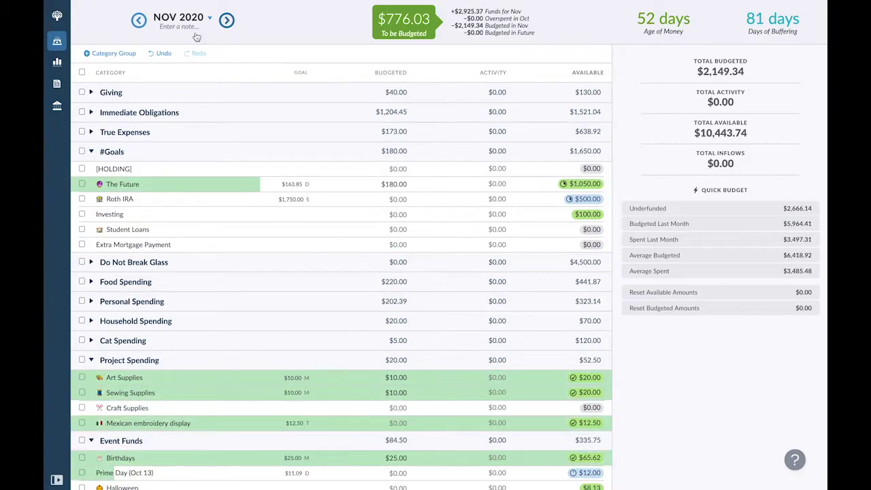
left_click(91, 92)
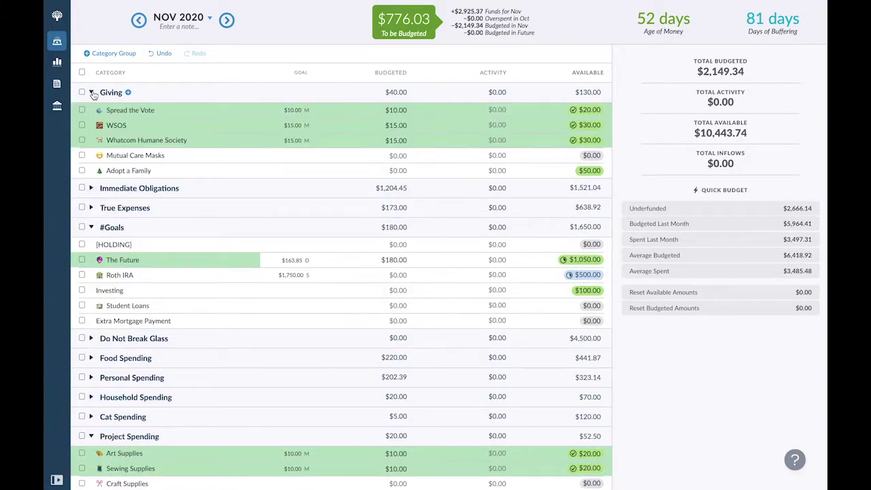
left_click(399, 155)
type("10")
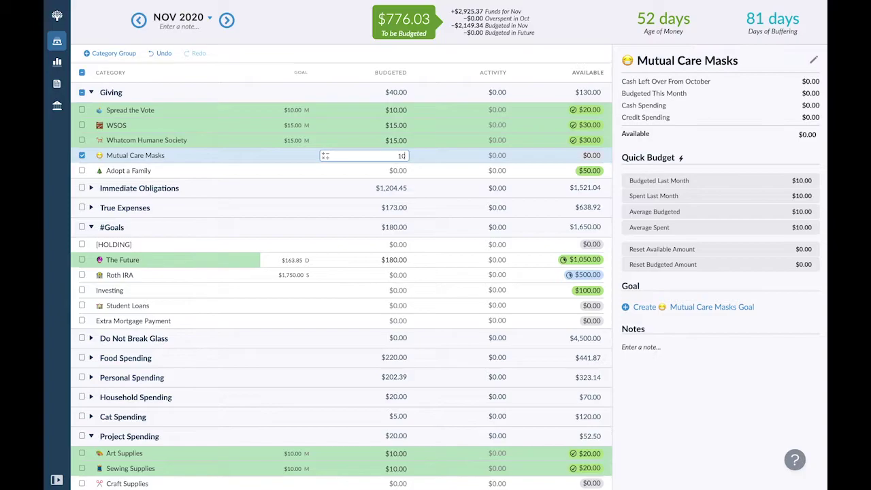
key("Return")
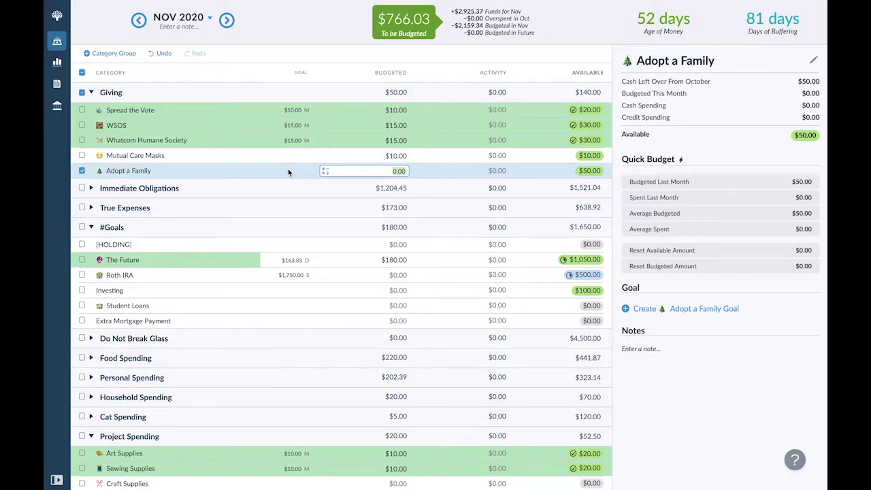
type("50")
key("Return")
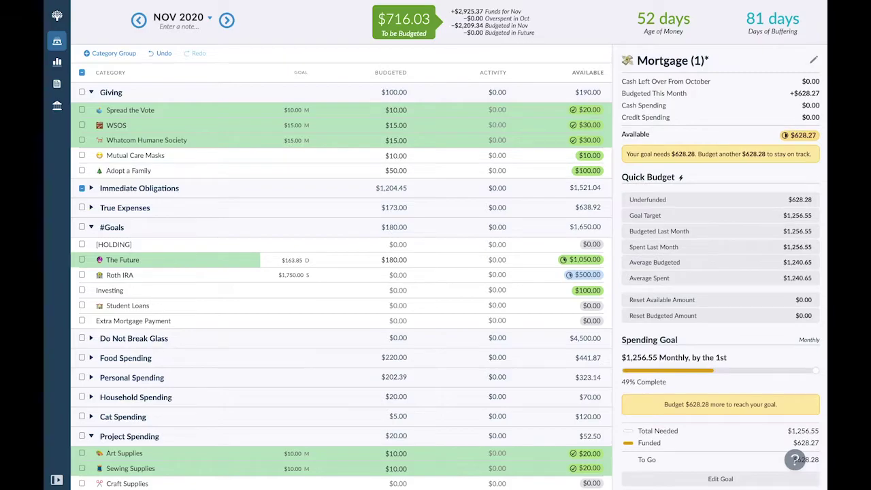
Step: Collapse the Immediate Obligations category group and expand True Expenses
scroll(184, 173, "down", 1)
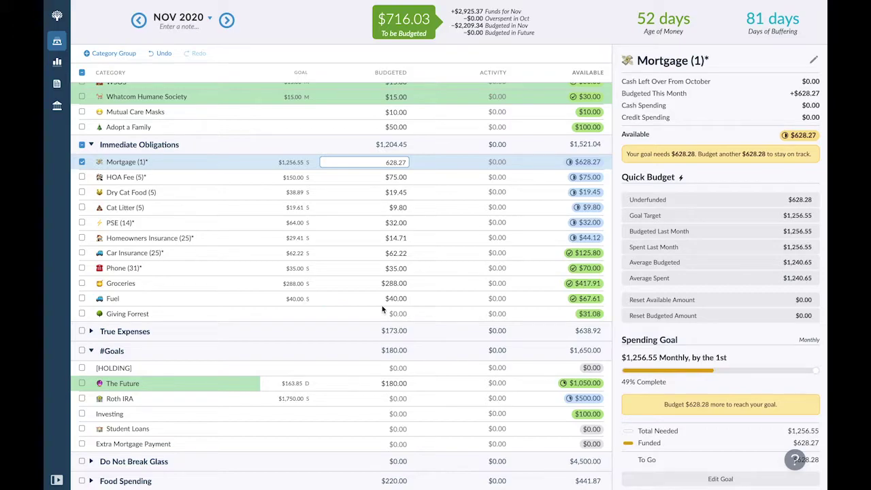
left_click(90, 144)
left_click(91, 164)
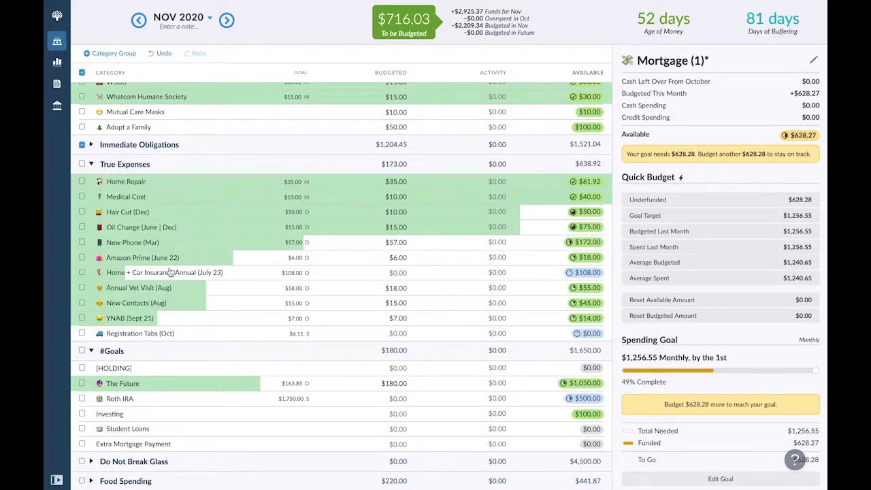
Step: Budget $108 for Home + Car Insurance Annual (July 23) in November's True Expenses group
left_click(402, 273)
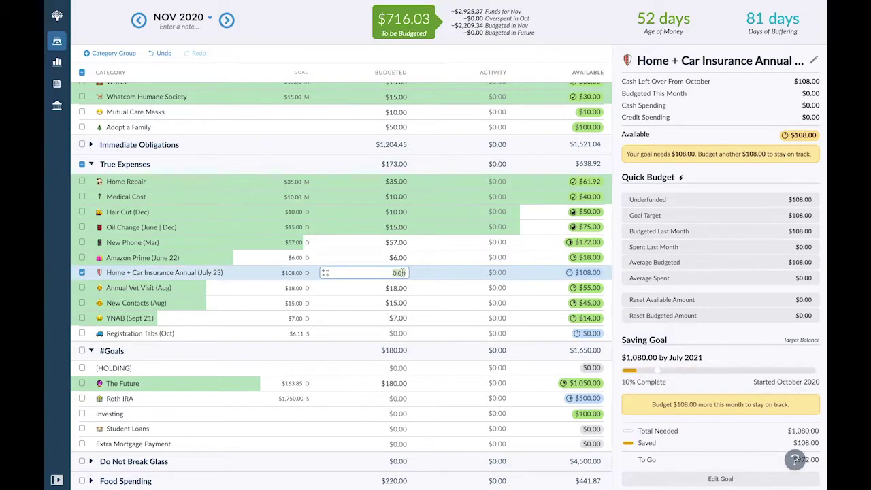
type("108")
key("Return")
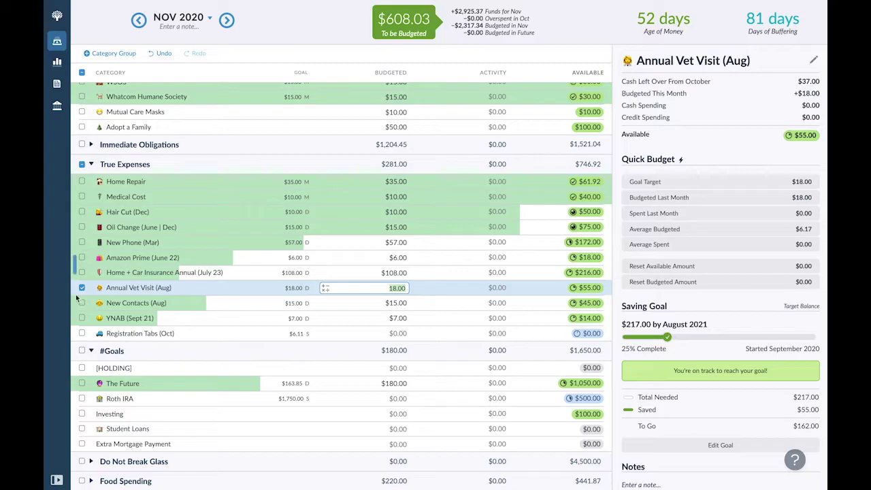
left_click(82, 288)
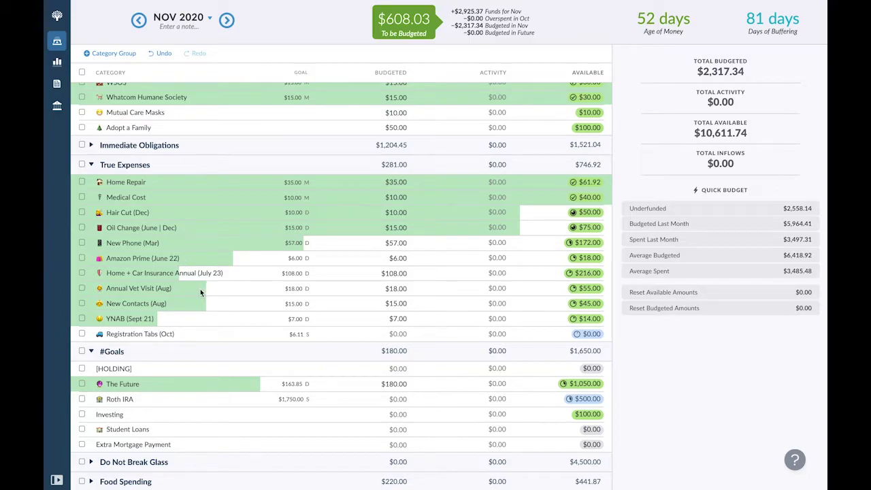
Step: Budget $7 for Registration Tabs (Oct) in November's True Expenses group and clear the category selection
left_click(192, 334)
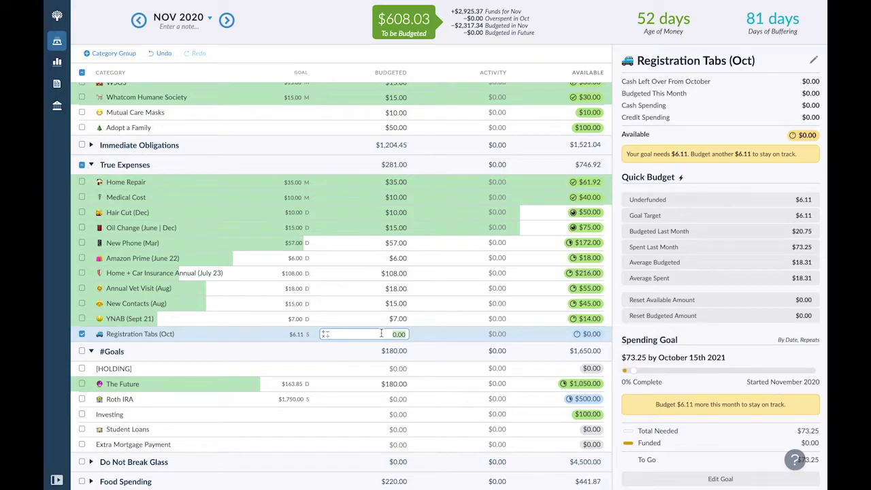
type("7")
key("Return")
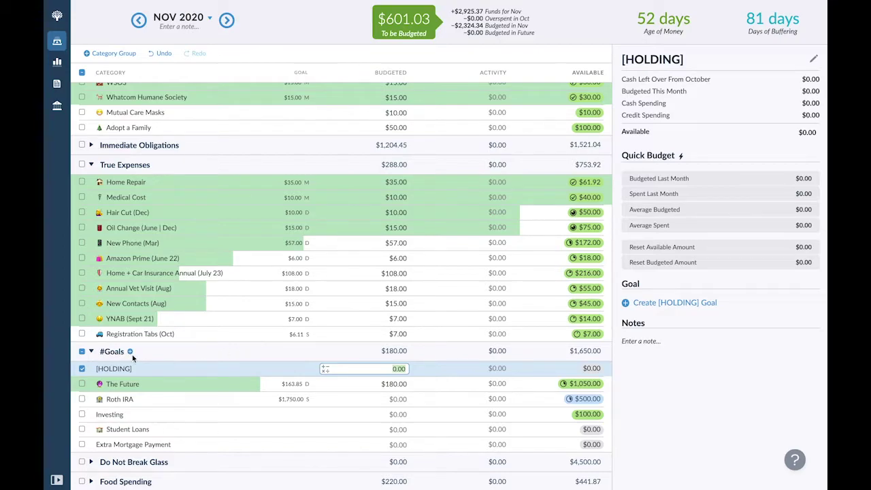
left_click(83, 355)
scroll(324, 364, "down", 2)
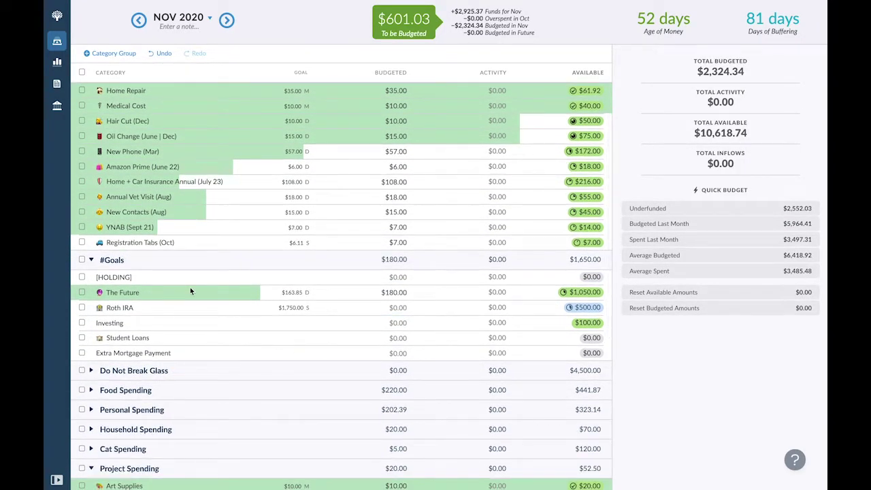
left_click(399, 308)
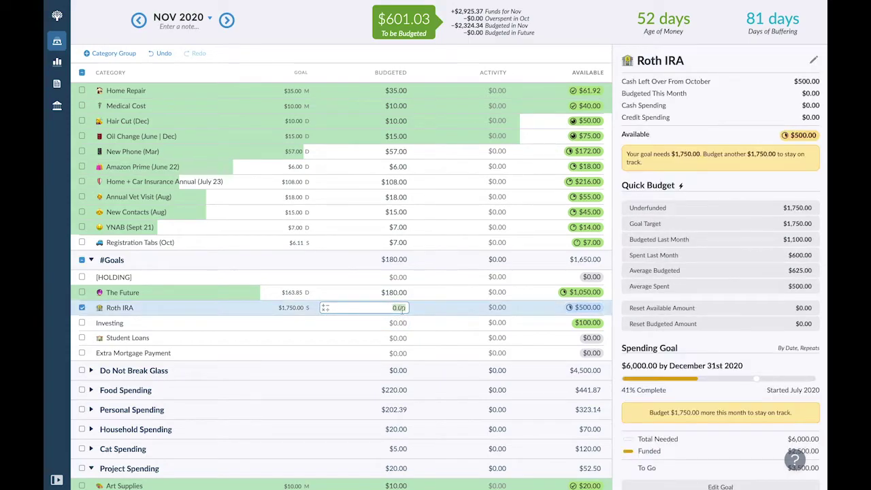
type("500")
key("BackSpace")
key("BackSpace")
key("BackSpace")
key("Escape")
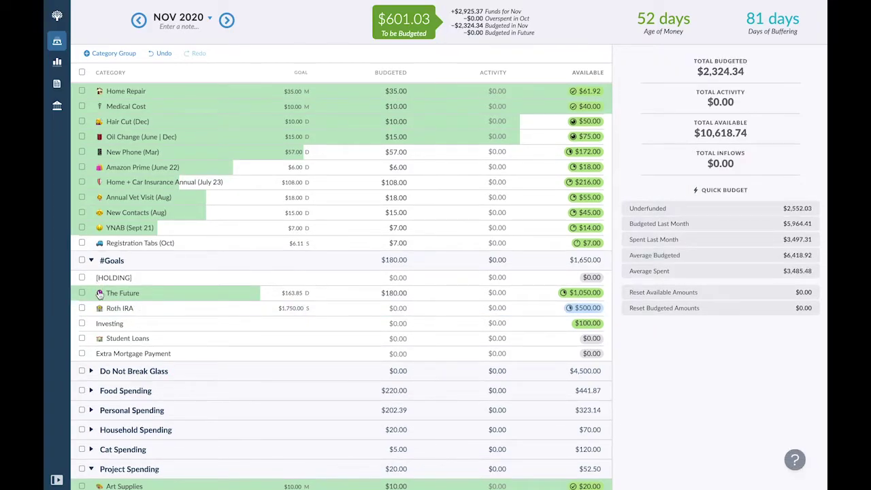
Step: Expand the Do Not Break Glass category group in the November budget
scroll(155, 321, "down", 1)
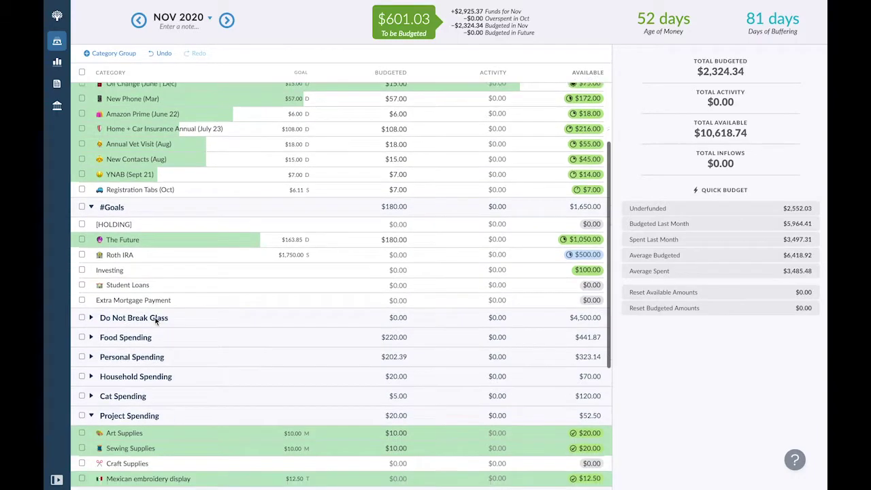
left_click(91, 302)
scroll(167, 330, "down", 1)
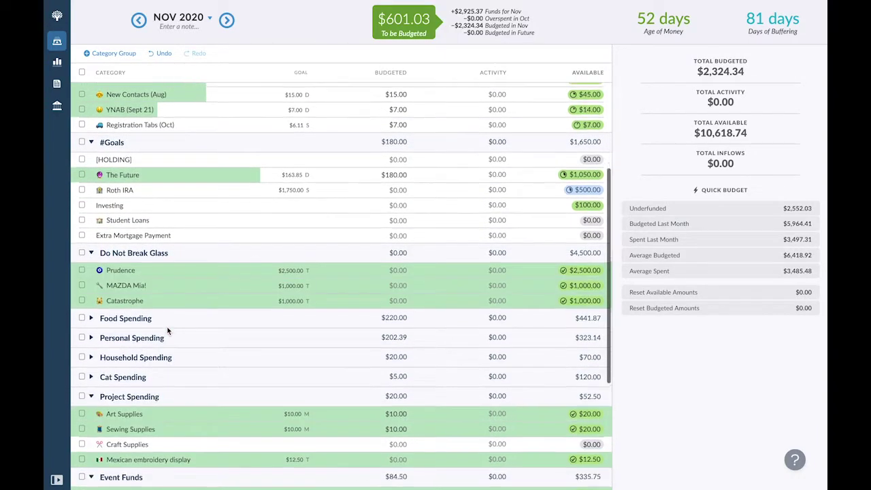
Step: Expand the Food Spending group in November and check the budget details of its dates category
left_click(92, 322)
scroll(146, 340, "down", 1)
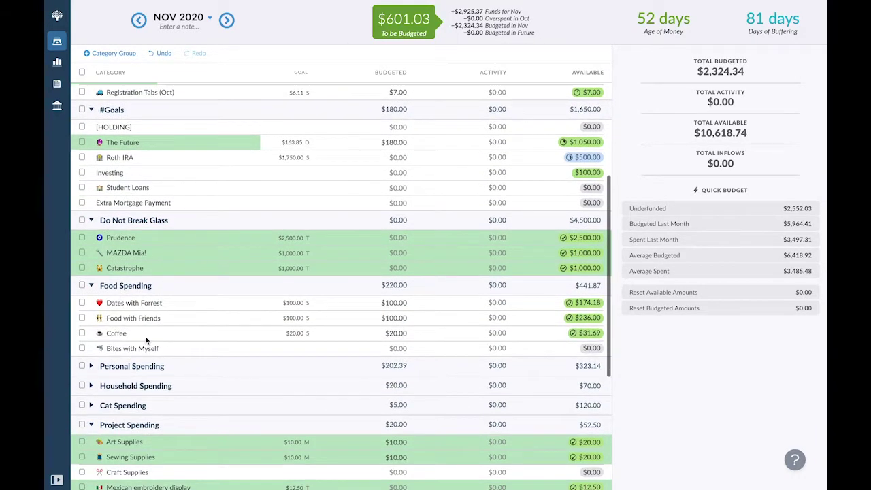
left_click(405, 304)
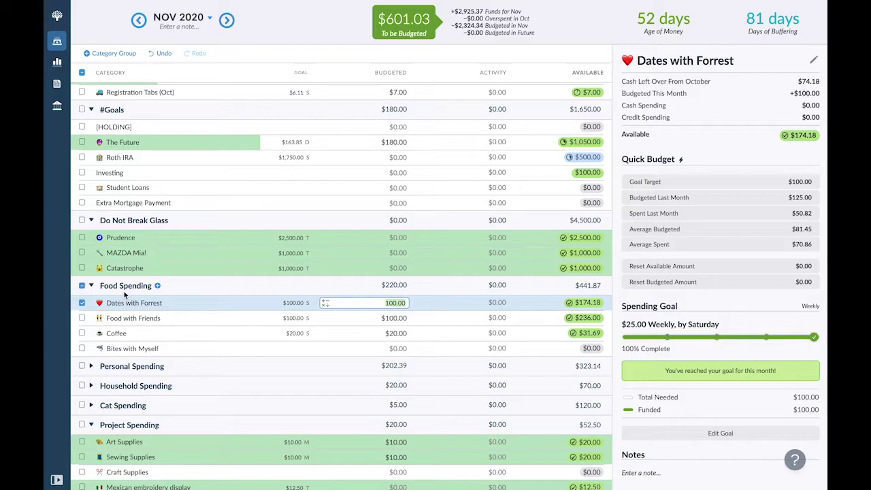
left_click(80, 304)
Step: Expand the Personal Spending group and add $80 to the November budgeted amount for Cannabis
scroll(207, 299, "down", 1)
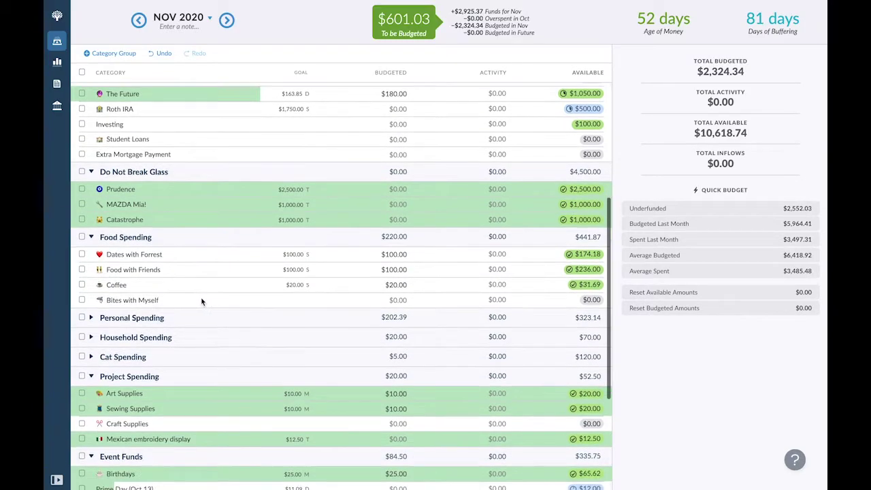
left_click(91, 317)
scroll(184, 305, "down", 1)
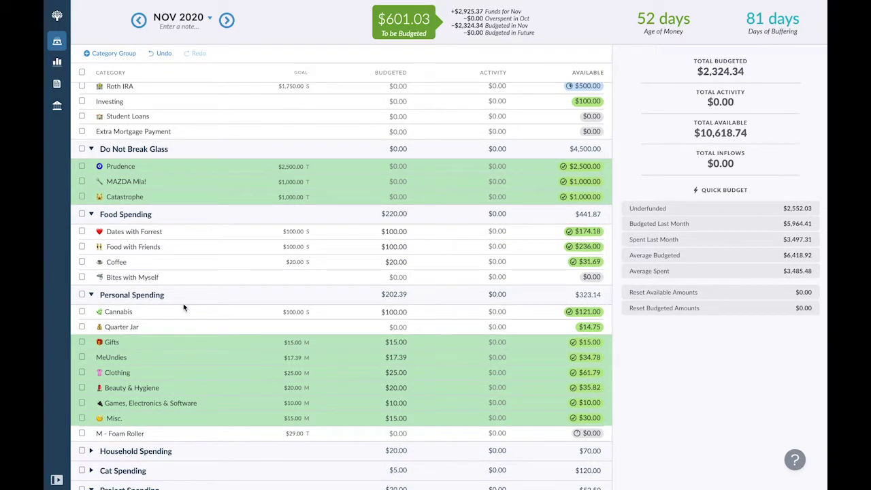
left_click(399, 312)
type("+80")
key("Return")
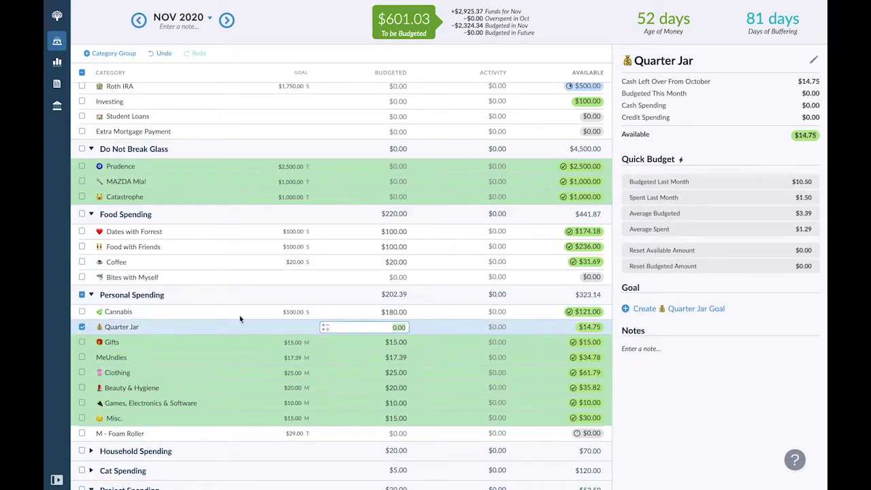
left_click(81, 327)
Step: Expand the Household Spending group and set the November budgeted amount for House Stuff to $60
scroll(131, 357, "down", 1)
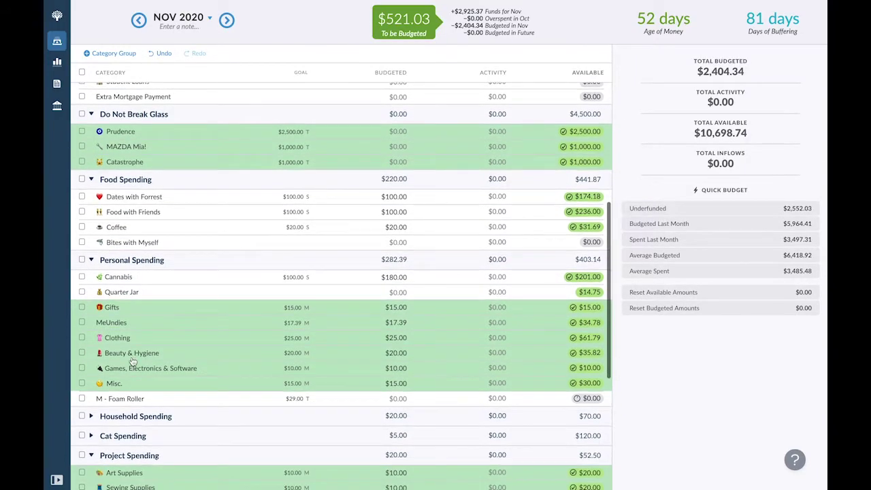
left_click(92, 417)
scroll(155, 328, "down", 3)
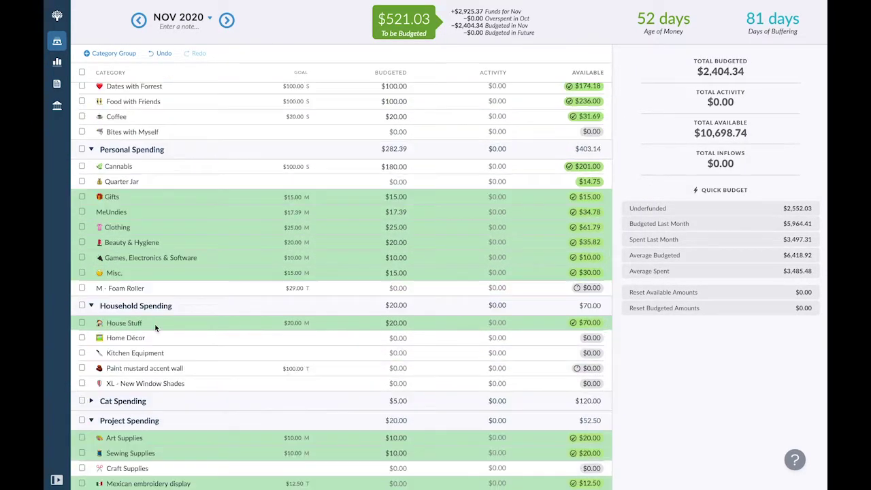
left_click(191, 330)
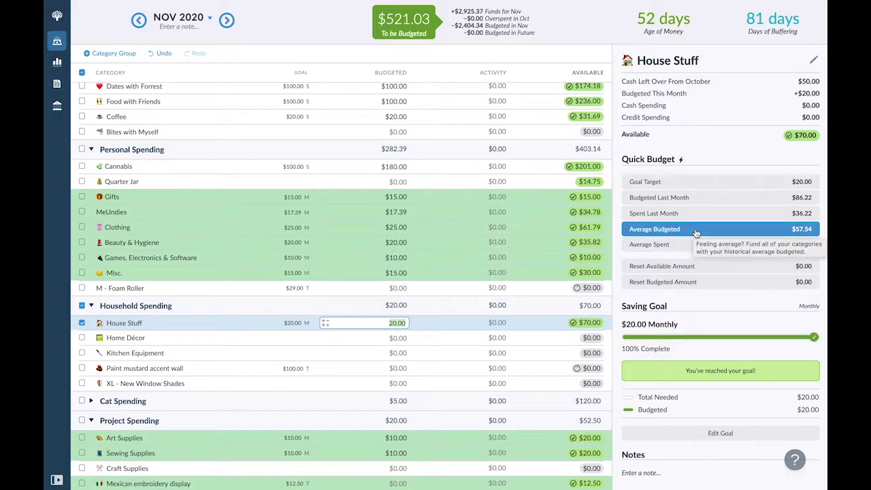
type("60")
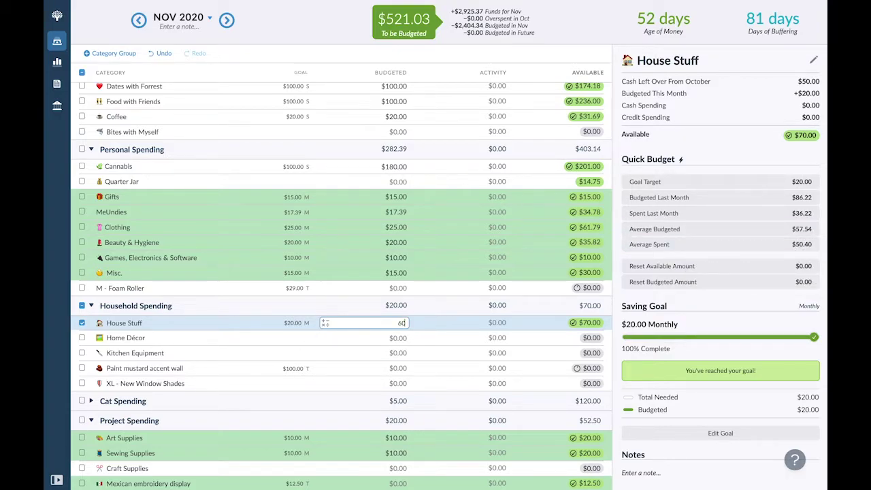
left_click(418, 339)
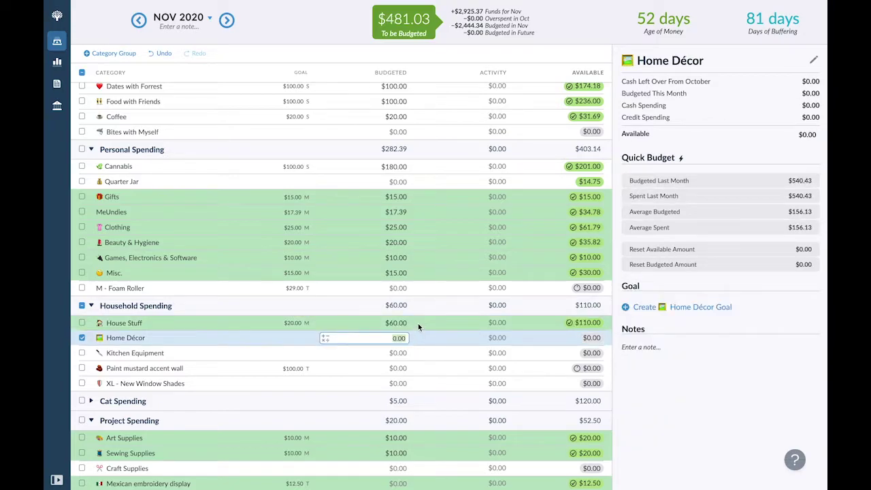
Step: Change the House Stuff goal amount to $60, keeping the Monthly Savings Builder type, save it and clear the category selection
left_click(418, 324)
left_click(702, 438)
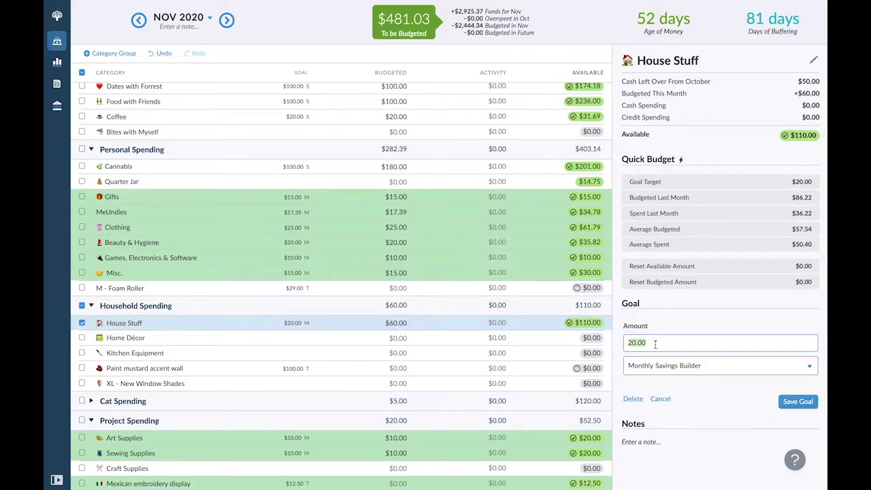
type("60")
left_click(665, 373)
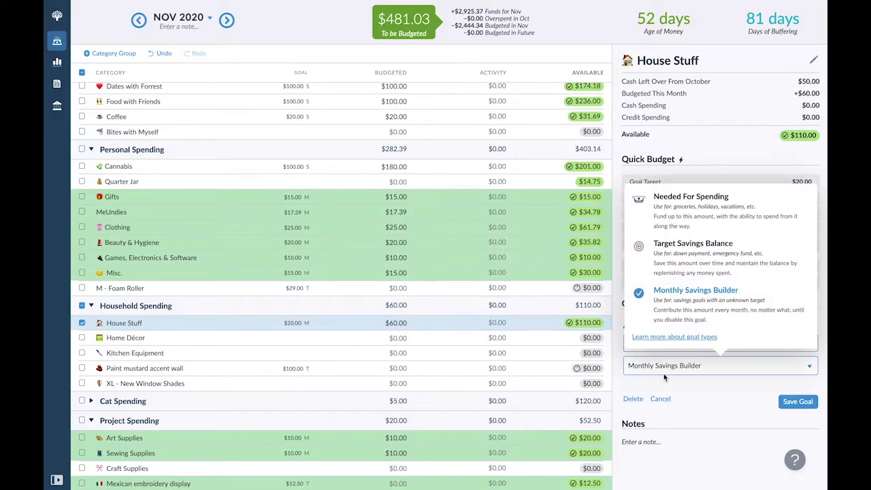
left_click(665, 375)
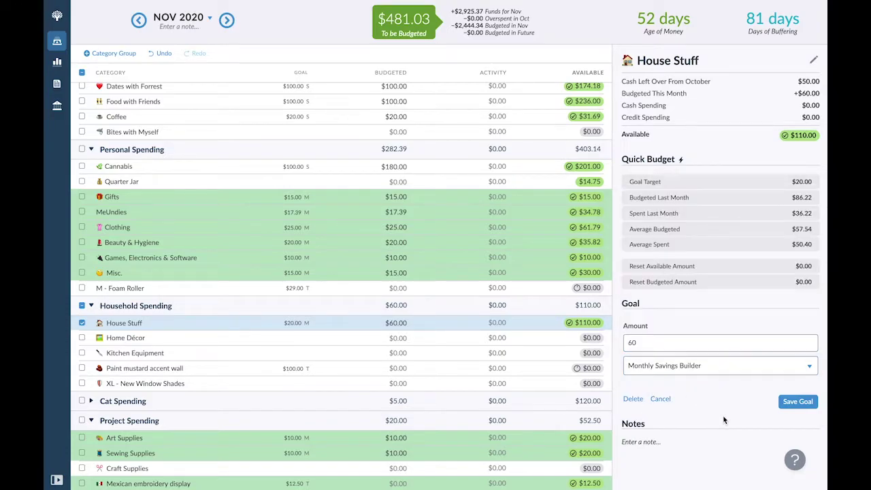
left_click(798, 402)
left_click(83, 323)
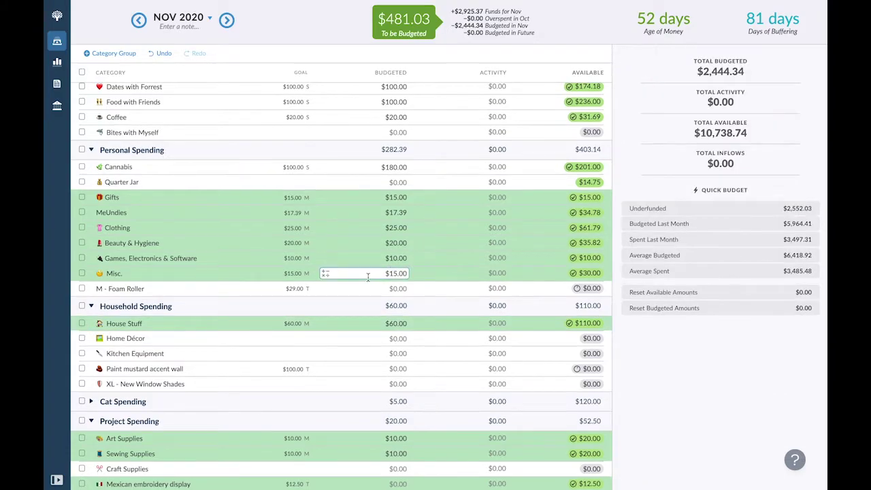
Step: Switch to the October 2020 budget and review the transactions behind House Stuff's activity
left_click(139, 21)
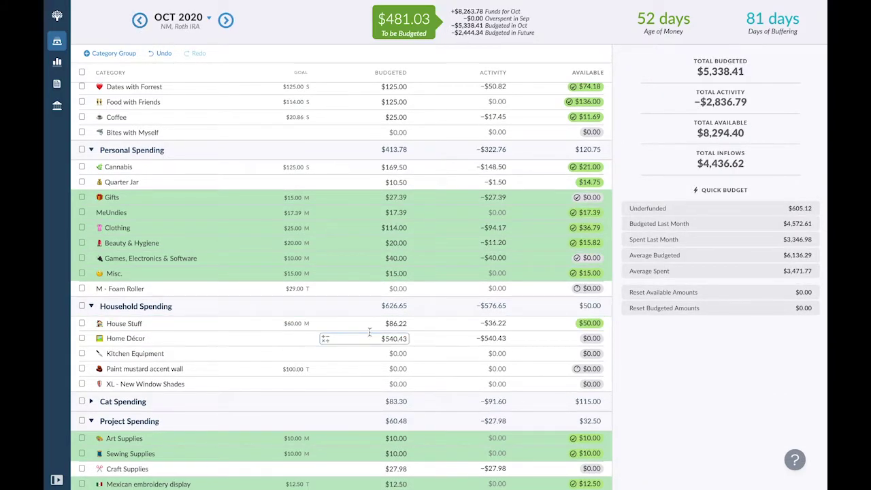
left_click(589, 323)
left_click(596, 326)
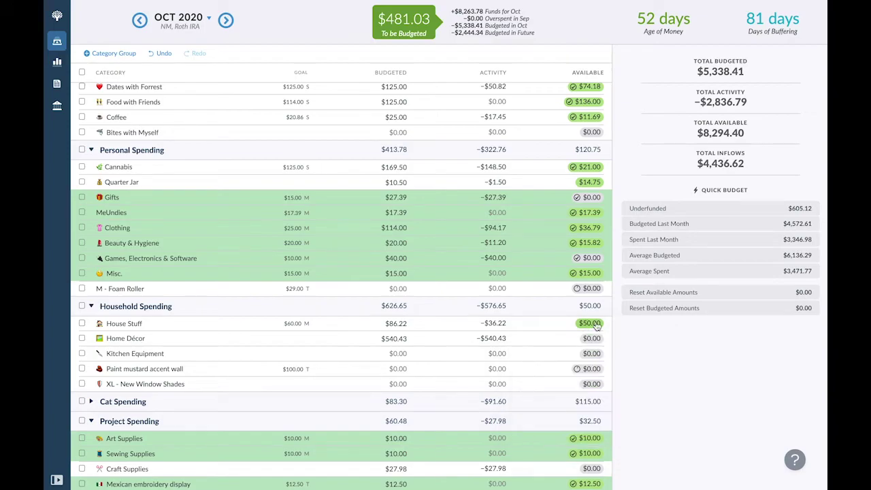
left_click(487, 323)
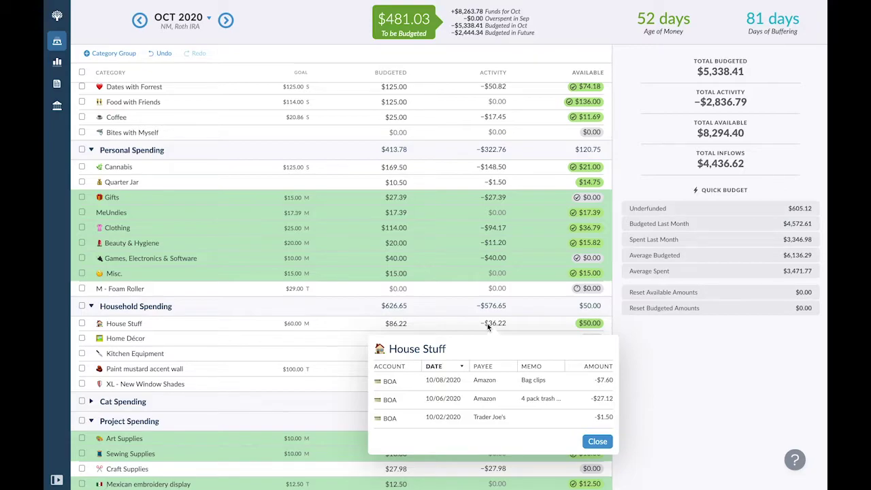
left_click(488, 325)
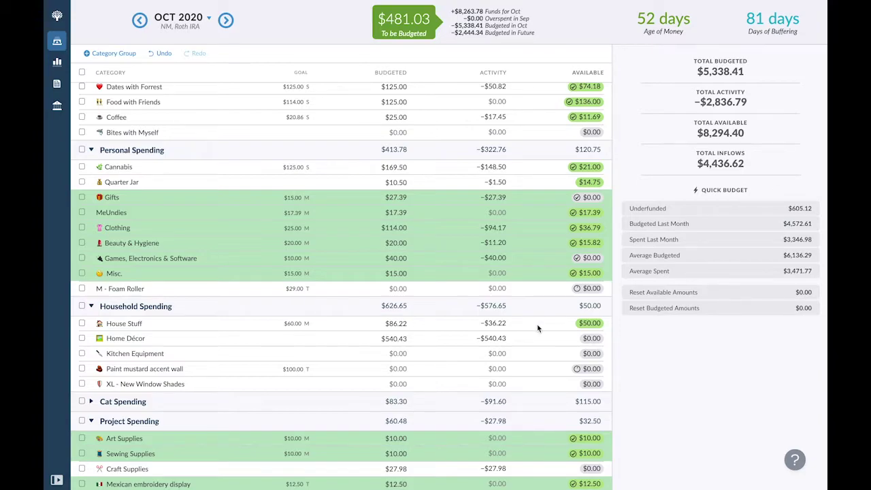
Step: Move $50 of October's available House Stuff money to Home Repair in the True Expenses group
scroll(550, 329, "up", 5)
scroll(550, 313, "up", 2)
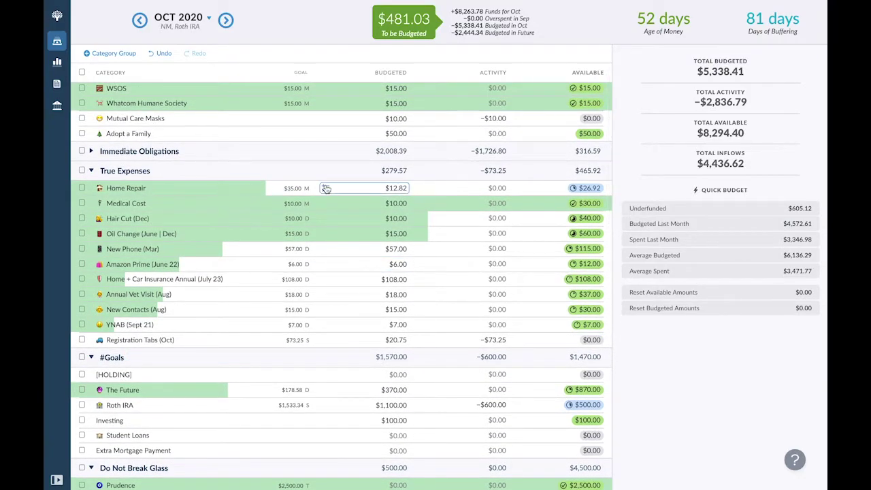
scroll(451, 319, "down", 5)
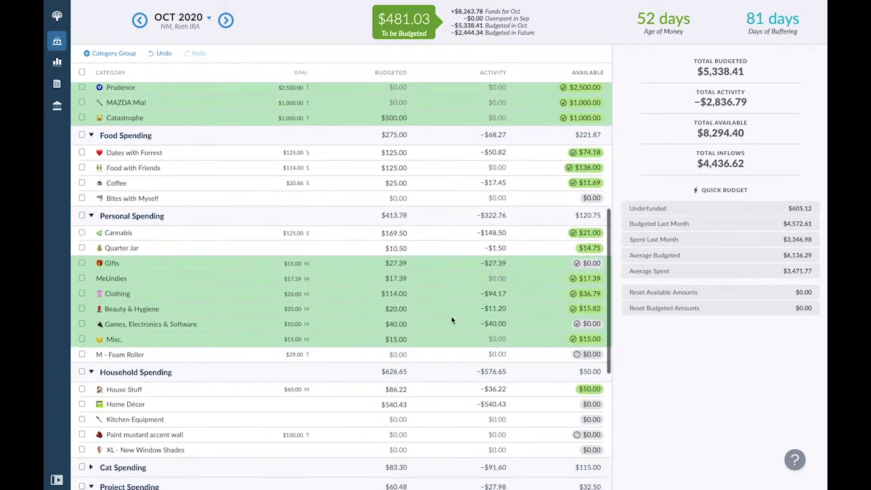
left_click(591, 387)
type("f")
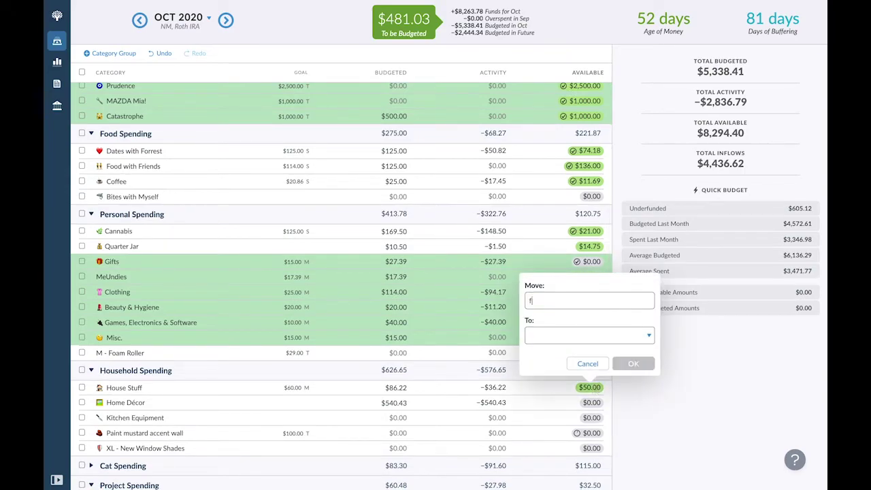
type("50")
key("Tab")
type("hom")
key("Down")
key("Down")
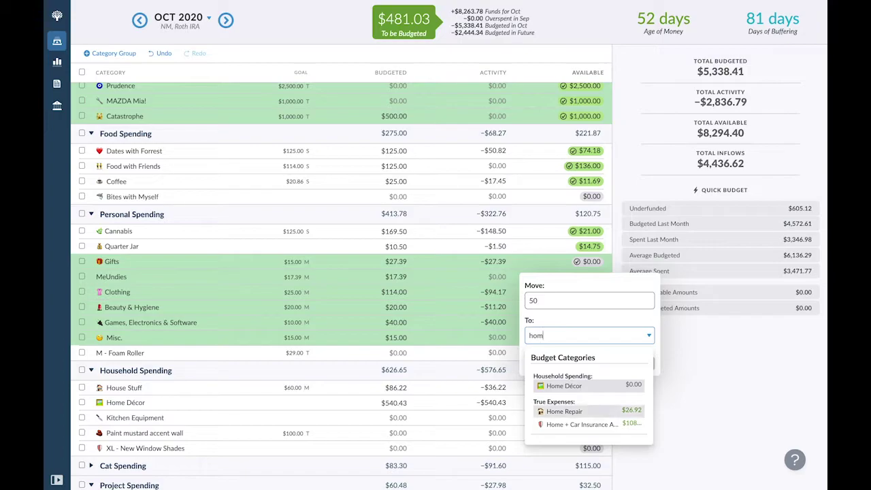
key("Up")
key("Return")
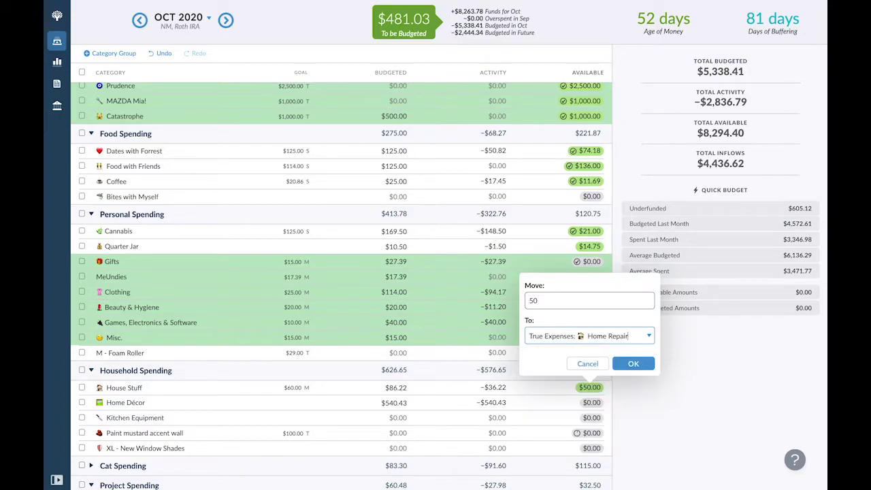
key("Return")
scroll(371, 390, "up", 5)
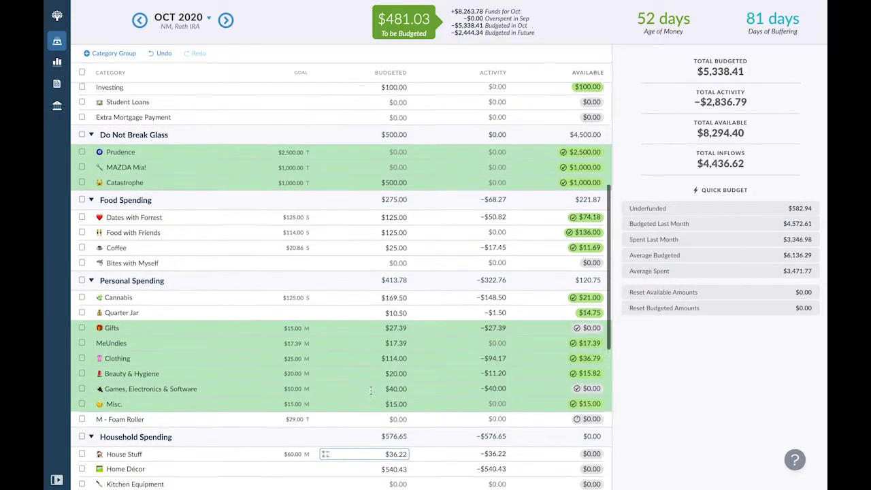
scroll(371, 390, "up", 6)
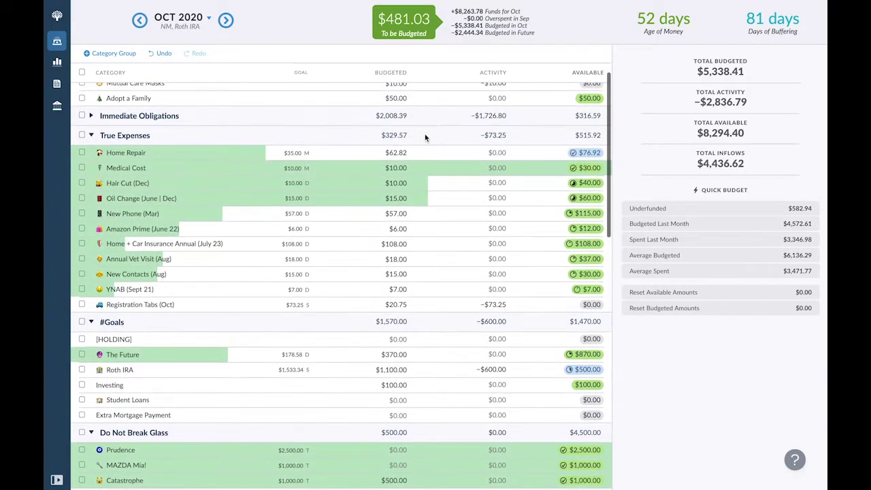
Step: Return to the November 2020 budget and budget $100 for Paint mustard accent wall in Household Spending
scroll(425, 137, "down", 2)
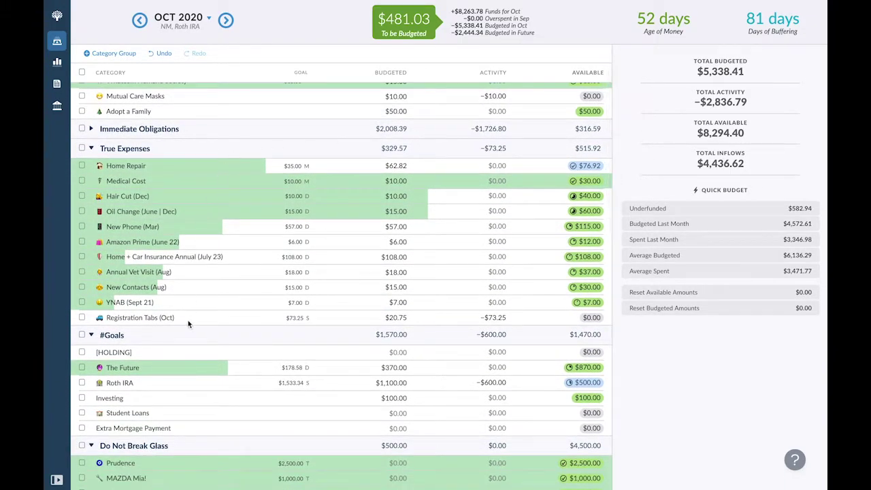
scroll(175, 365, "down", 2)
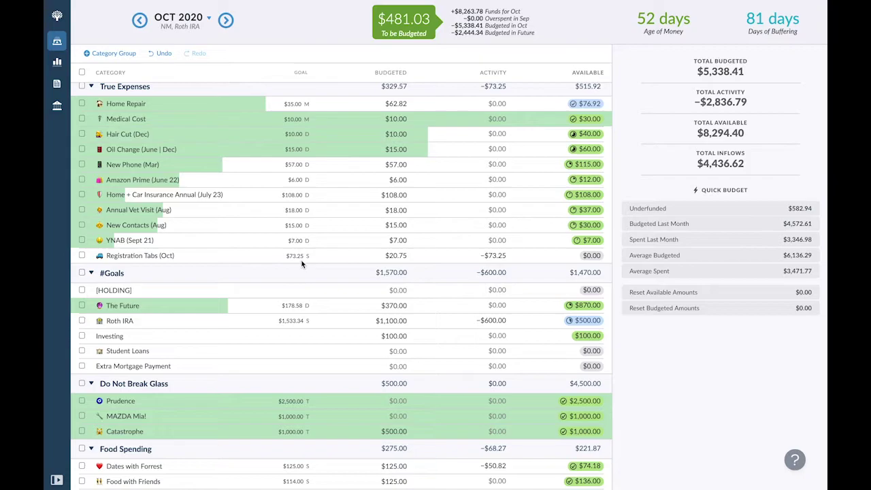
mouse_move(220, 25)
left_click(227, 20)
scroll(303, 256, "down", 10)
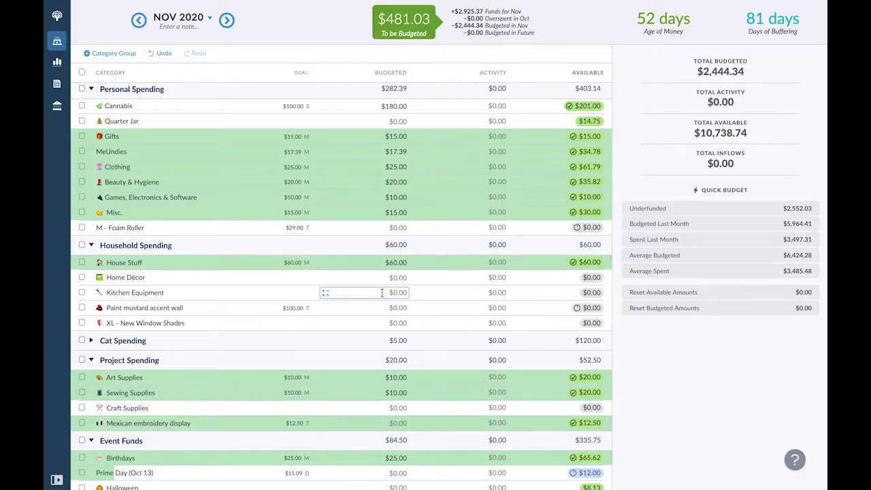
scroll(371, 293, "down", 3)
scroll(361, 269, "down", 1)
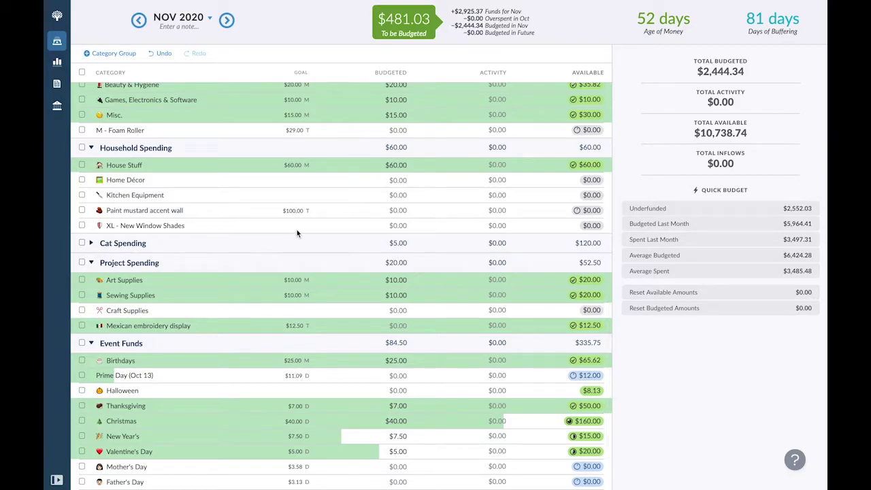
left_click(394, 211)
left_click(393, 211)
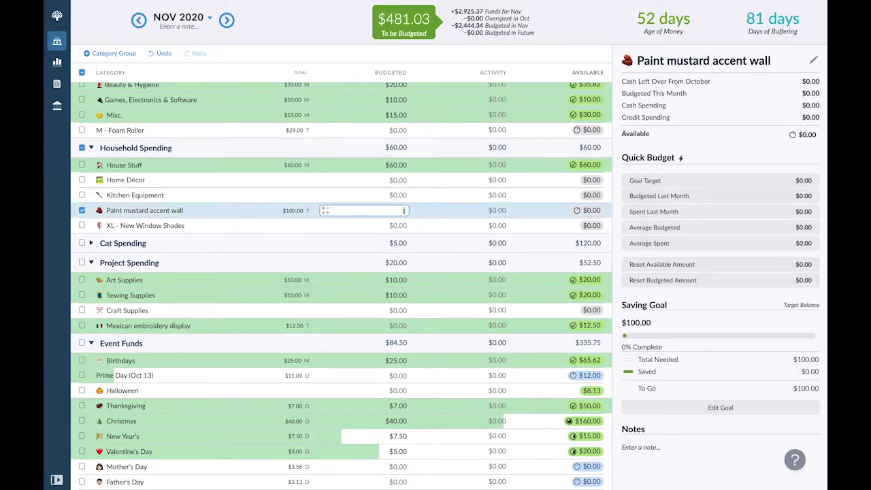
key("Return")
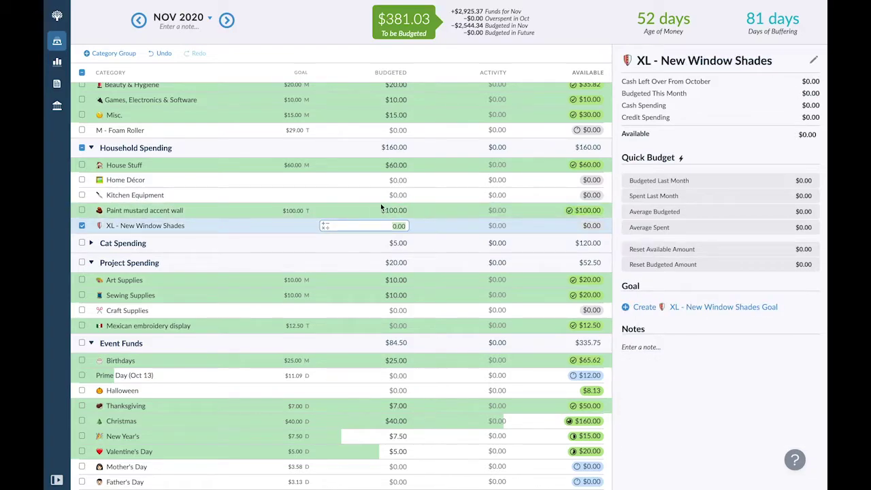
Step: Look over the Cat Spending categories, collapse that group again and collapse the Project Spending group
left_click(92, 243)
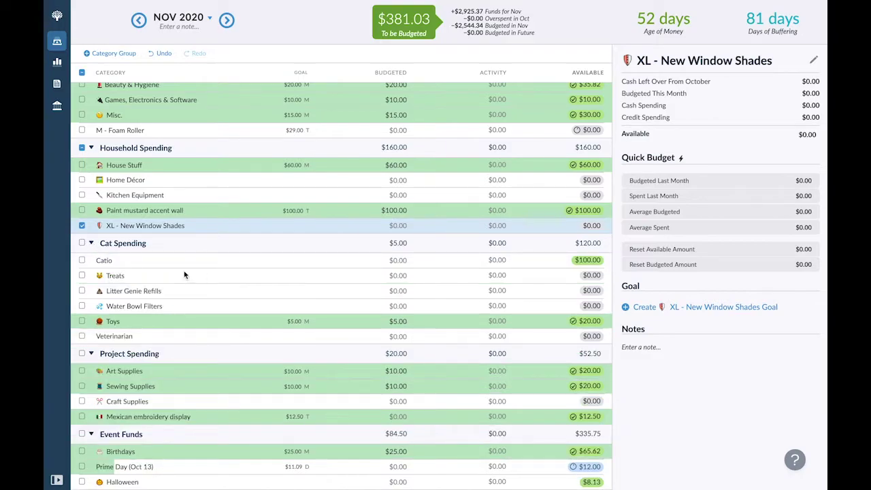
left_click(92, 243)
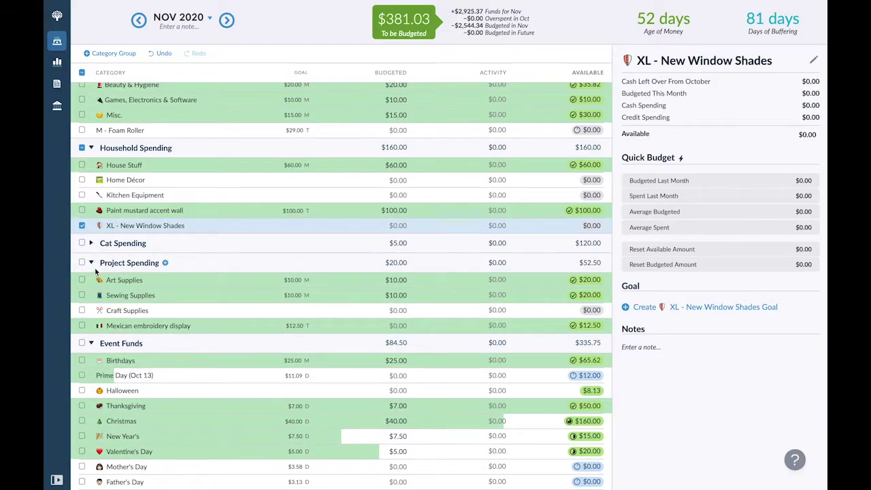
scroll(159, 299, "down", 1)
scroll(159, 299, "down", 3)
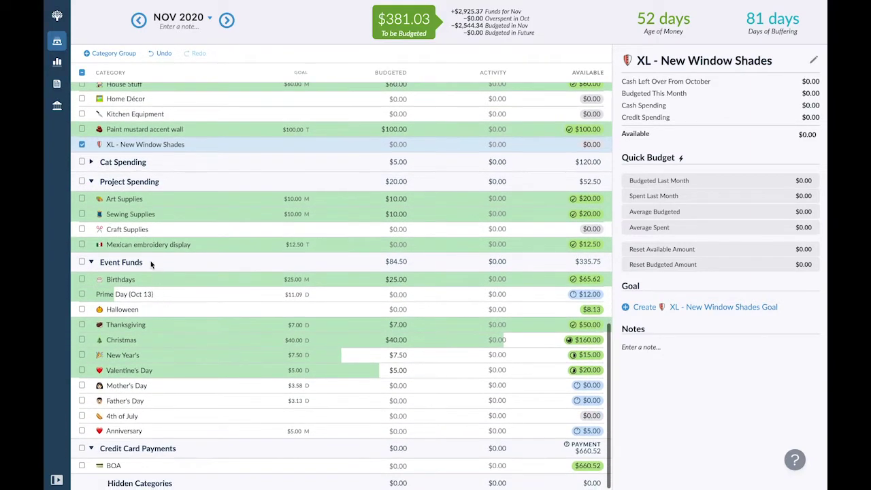
left_click(91, 182)
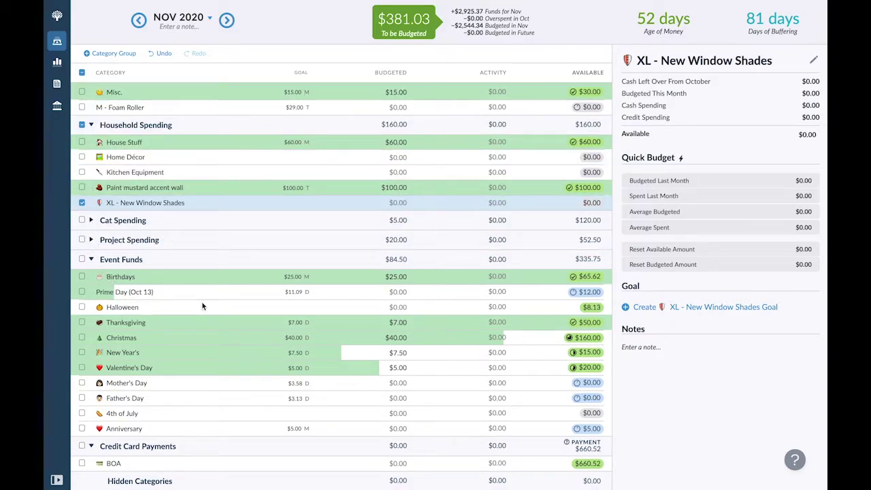
Step: Move the Halloween category to the end of the Event Funds group and begin creating a goal for it
left_click(140, 307)
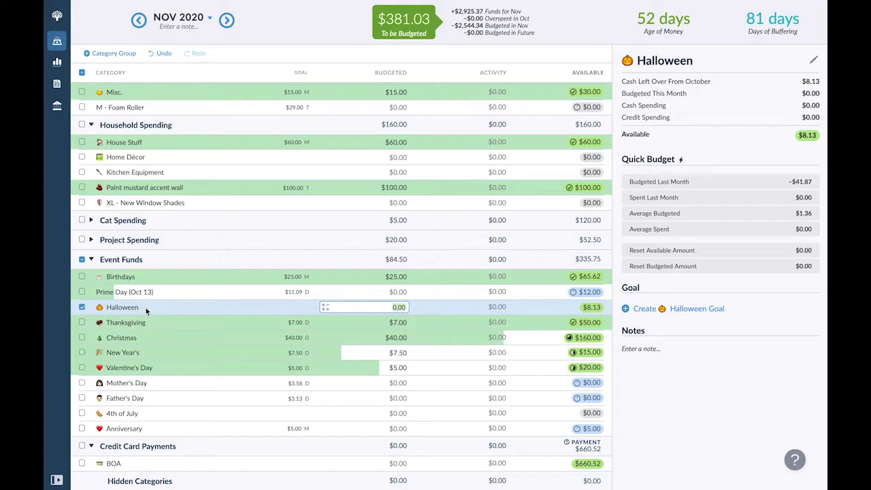
left_click_drag(145, 307, 151, 459)
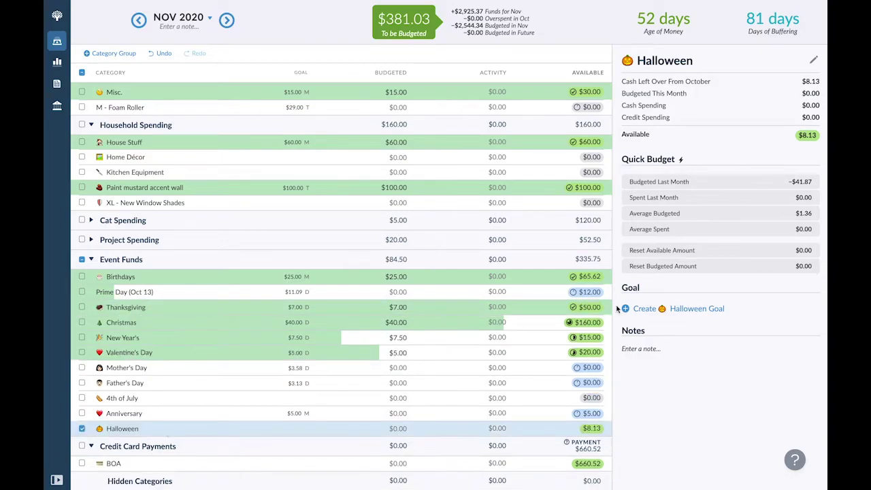
left_click(658, 313)
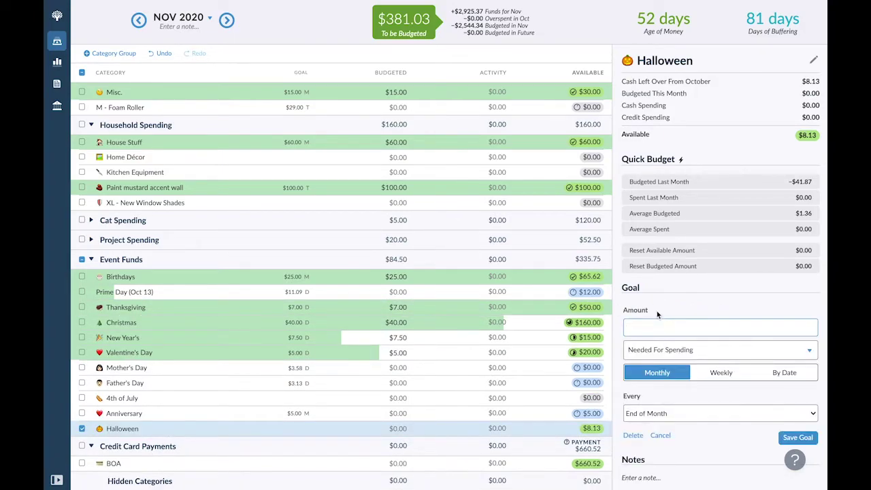
left_click(774, 376)
left_click(676, 393)
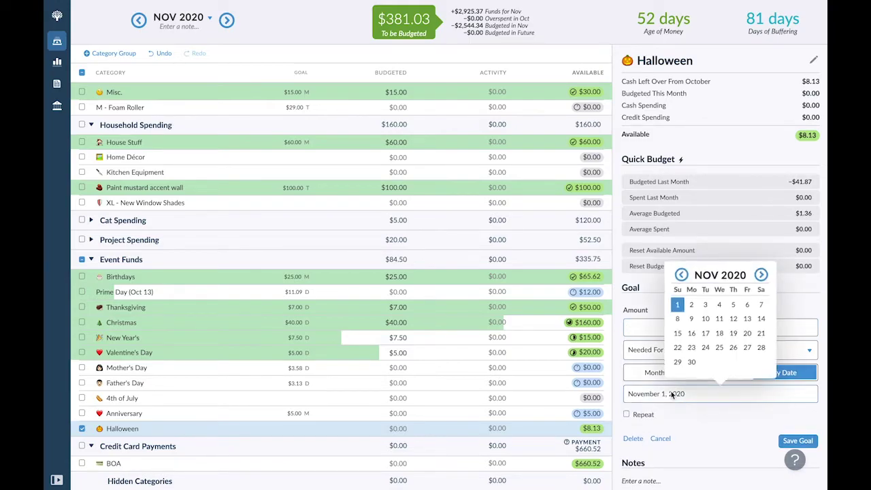
left_click(762, 275)
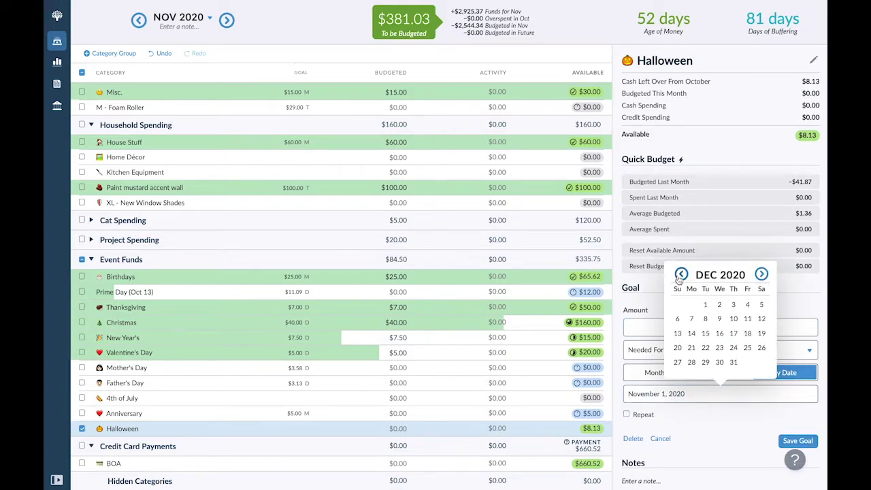
left_click(762, 275)
left_click(762, 274)
left_click(762, 274)
left_click(762, 275)
left_click(762, 275)
left_click(762, 274)
left_click(761, 274)
left_click(761, 275)
left_click(762, 274)
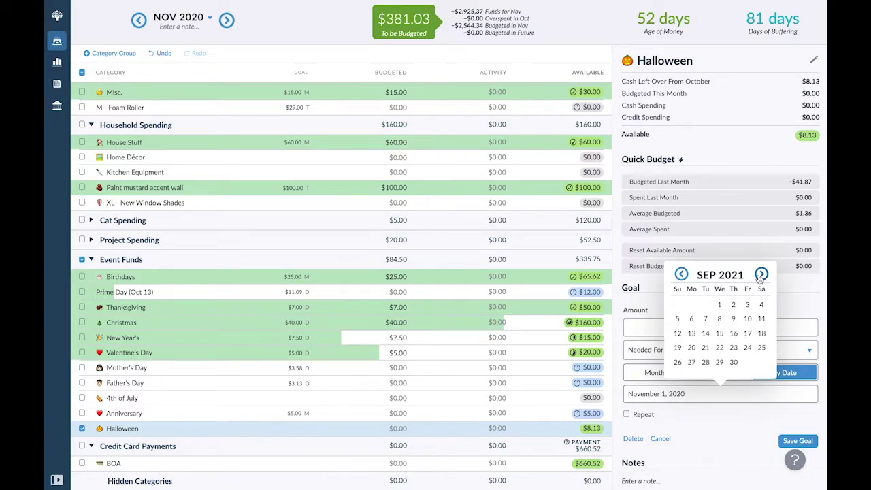
left_click(762, 275)
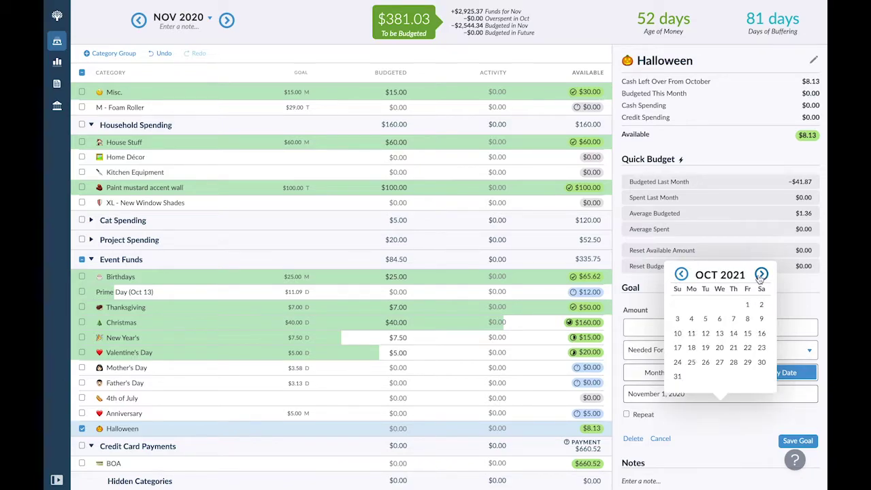
left_click(706, 436)
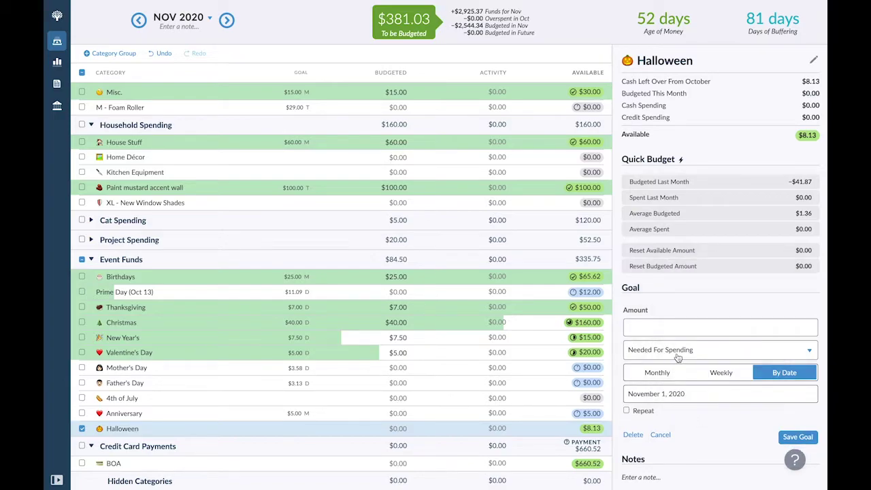
Step: Save a Target Savings Balance goal of $250 by October 2021 for Halloween
left_click(637, 355)
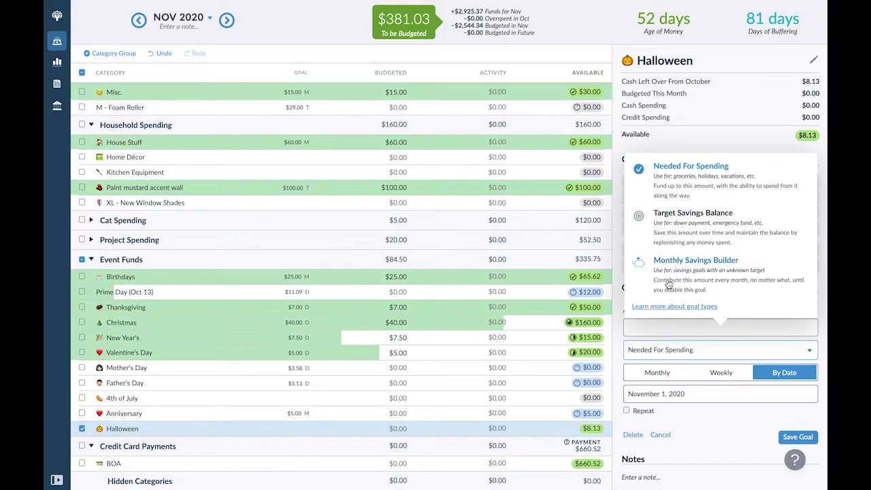
left_click(669, 218)
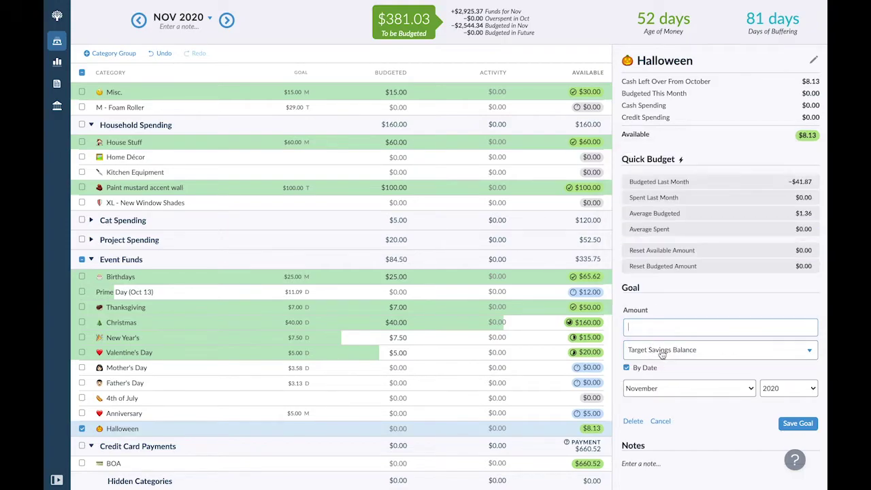
left_click(694, 388)
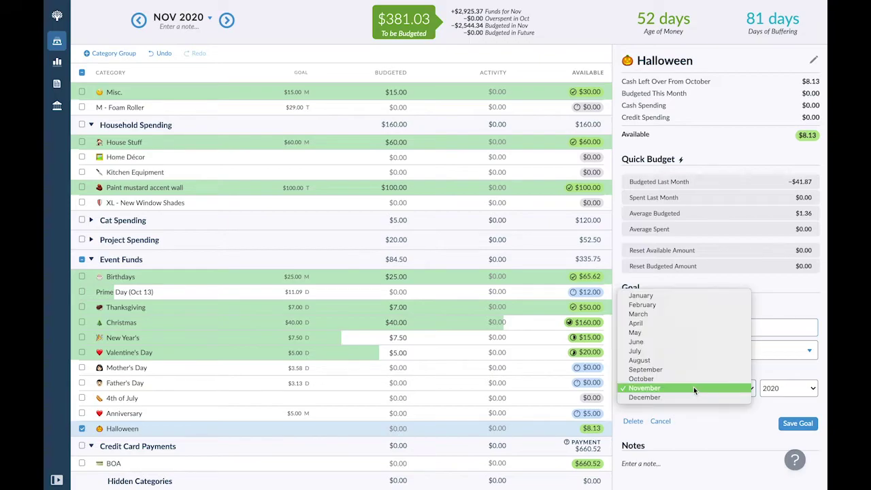
left_click(692, 378)
left_click(801, 389)
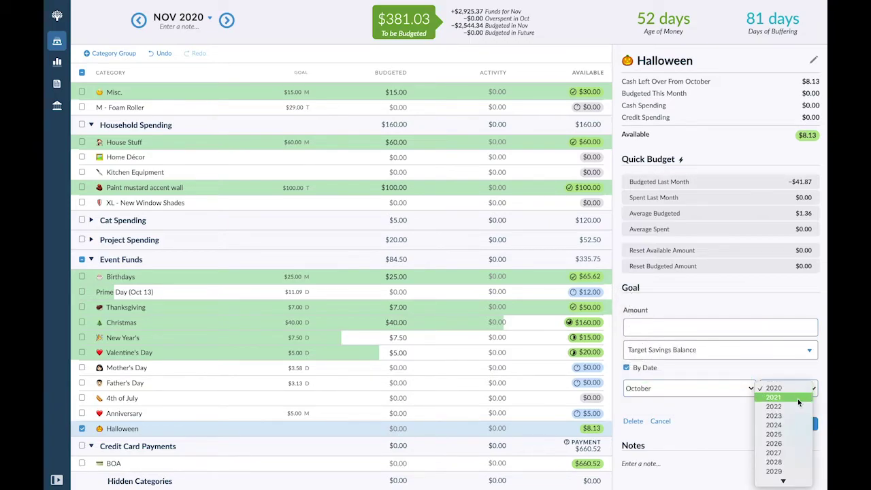
left_click(798, 398)
type("250")
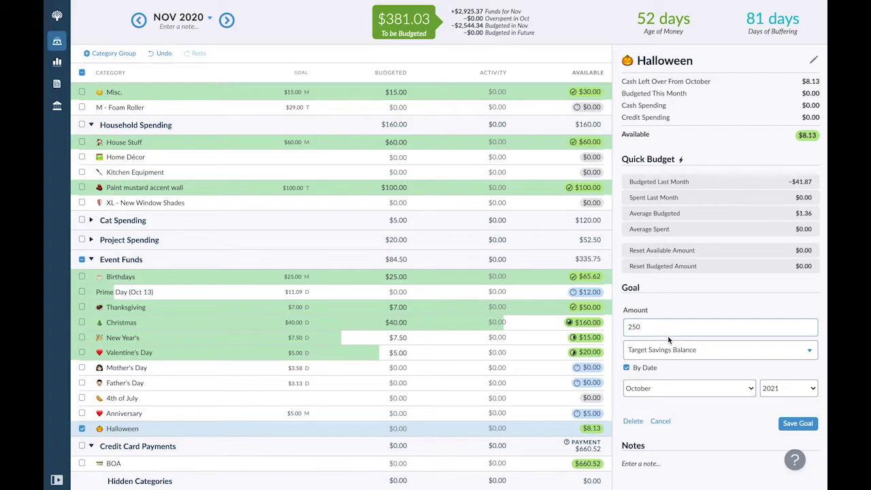
left_click(787, 425)
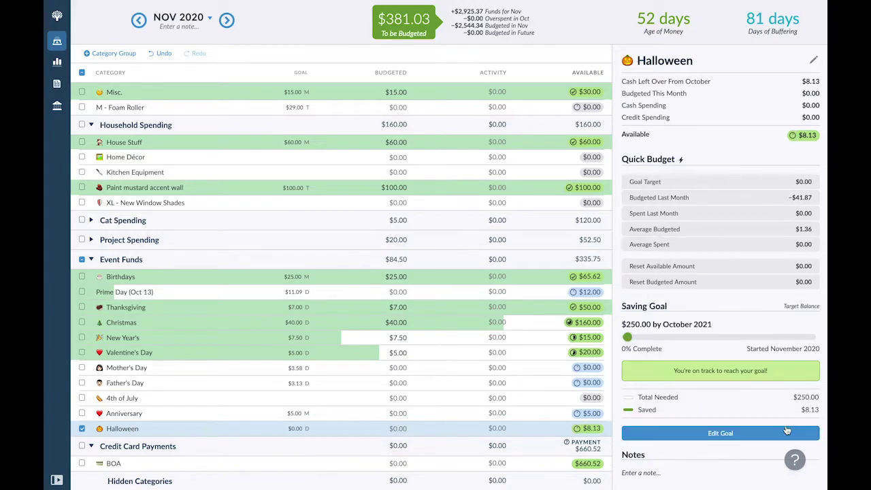
Step: Budget $21 for Halloween in November 2020
scroll(738, 434, "down", 1)
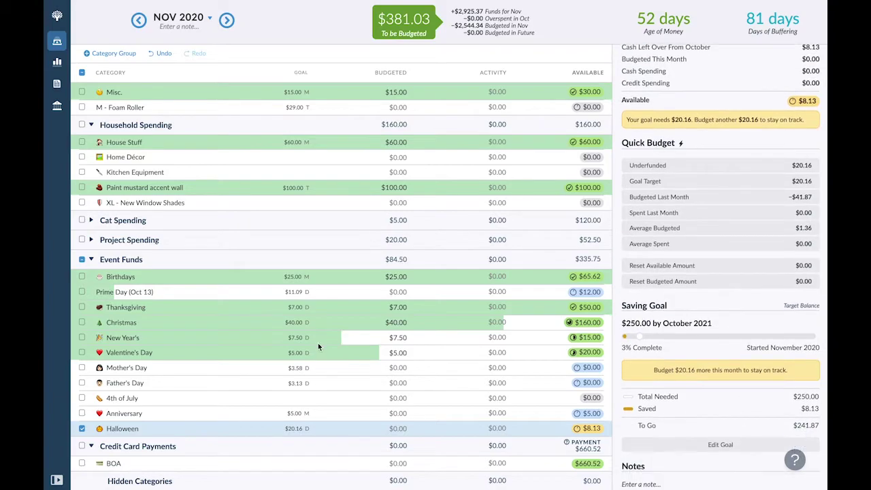
left_click(385, 430)
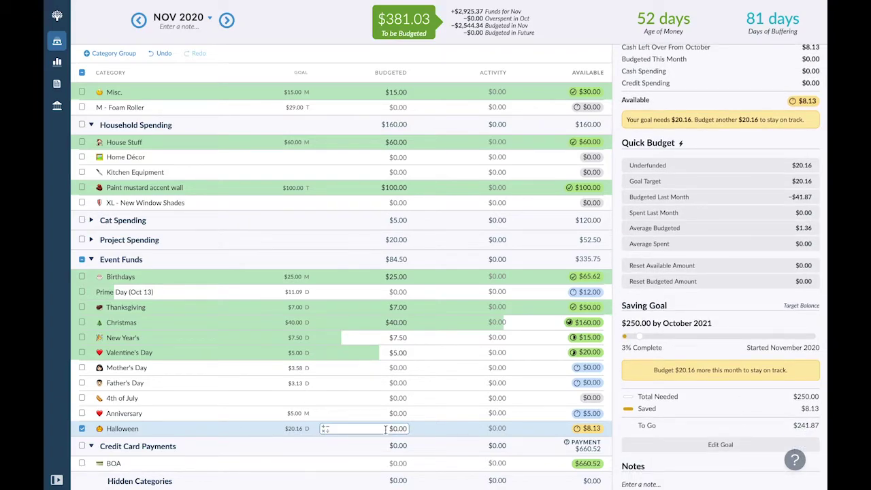
type("21")
left_click(428, 414)
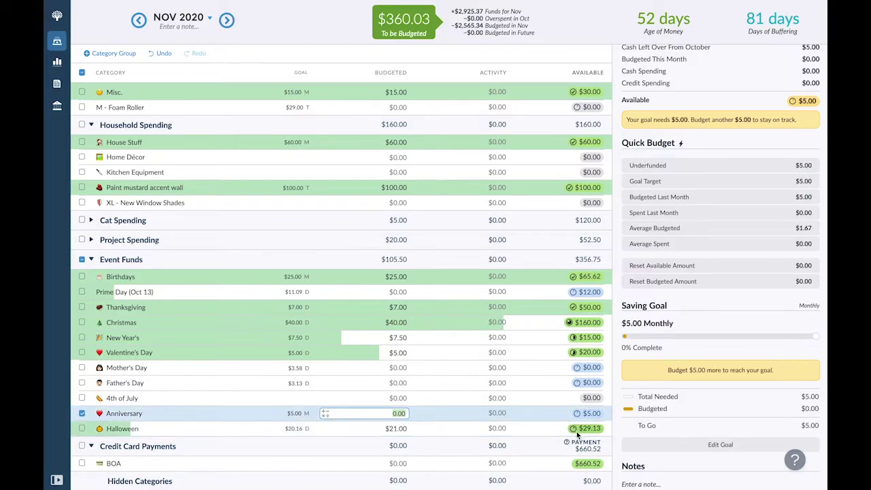
mouse_move(576, 432)
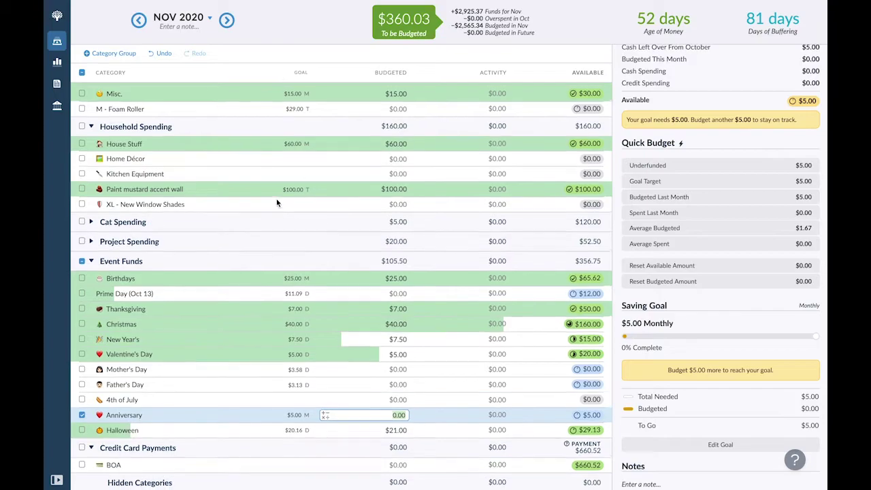
Step: Switch to the October 2020 budget and collapse the True Expenses, #Goals and Do Not Break Glass groups
scroll(276, 198, "up", 3)
scroll(228, 235, "up", 10)
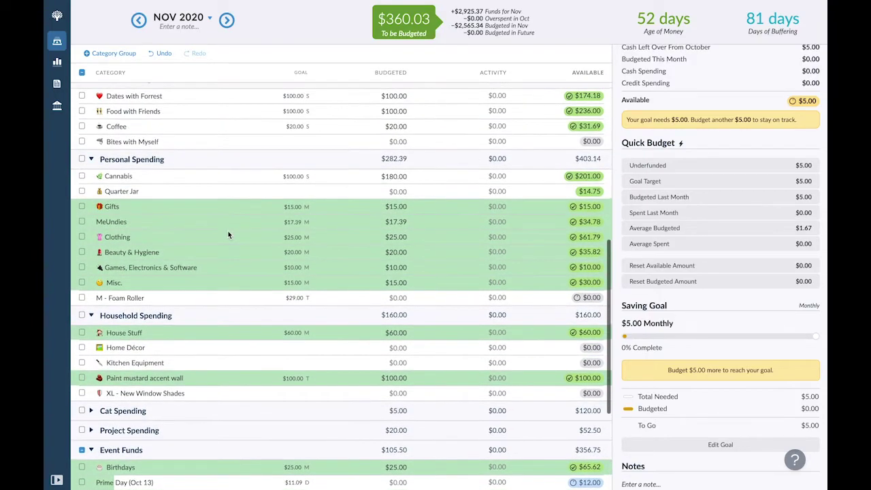
scroll(229, 235, "up", 5)
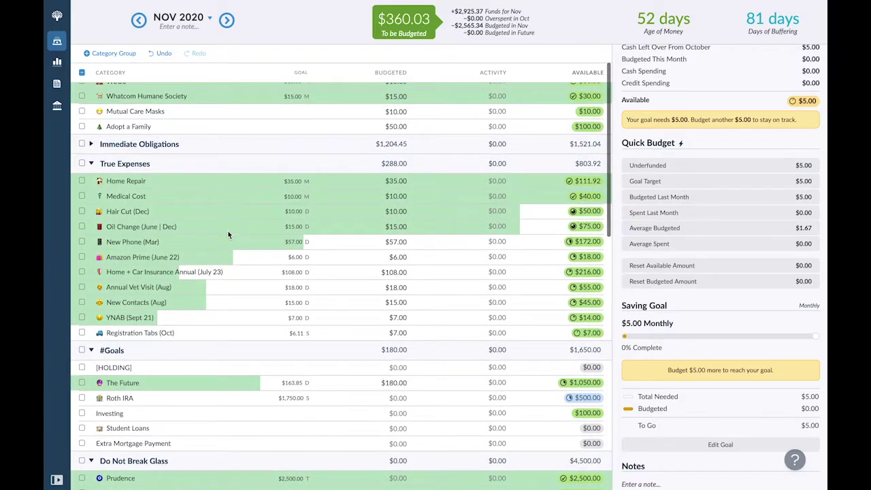
scroll(229, 235, "up", 2)
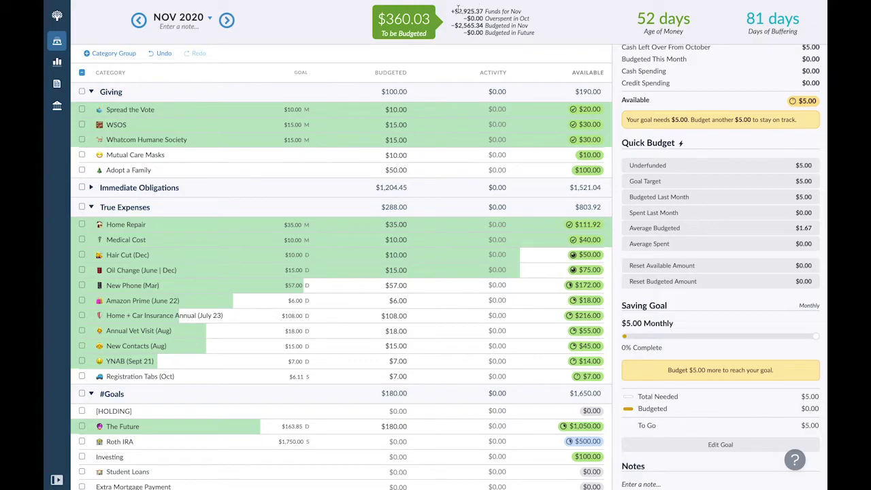
left_click(139, 20)
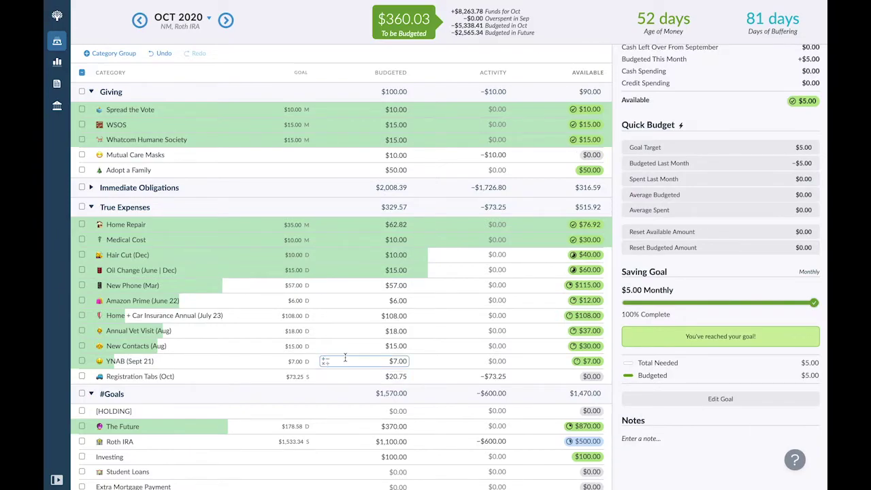
scroll(346, 359, "down", 2)
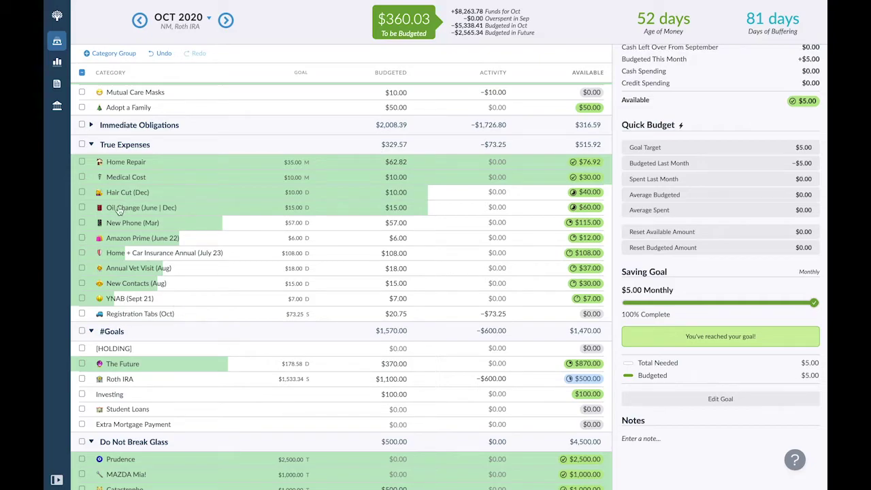
left_click(90, 145)
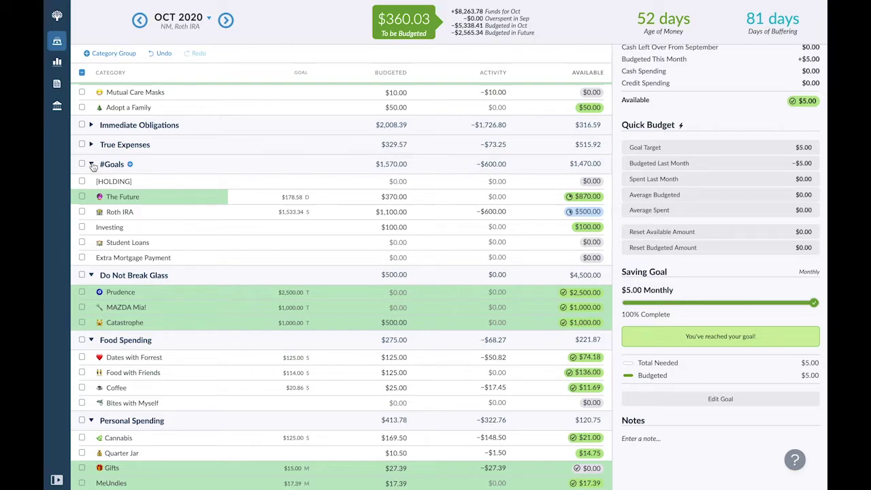
left_click(92, 164)
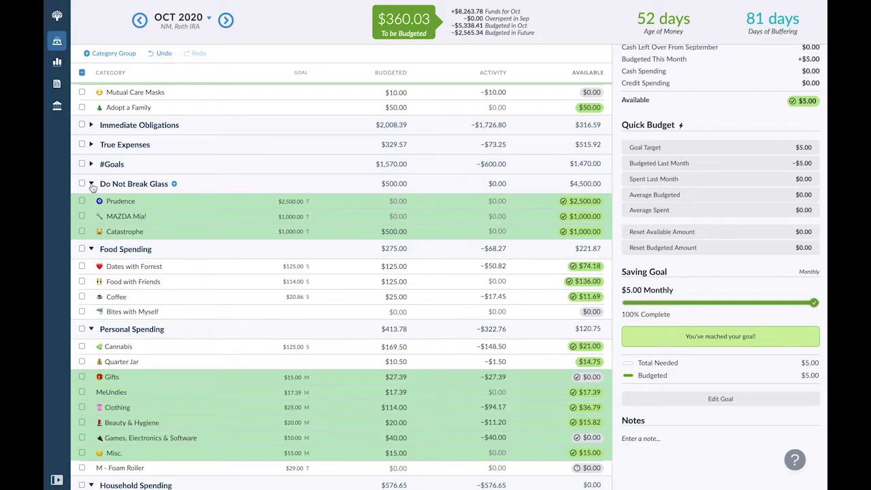
left_click(91, 184)
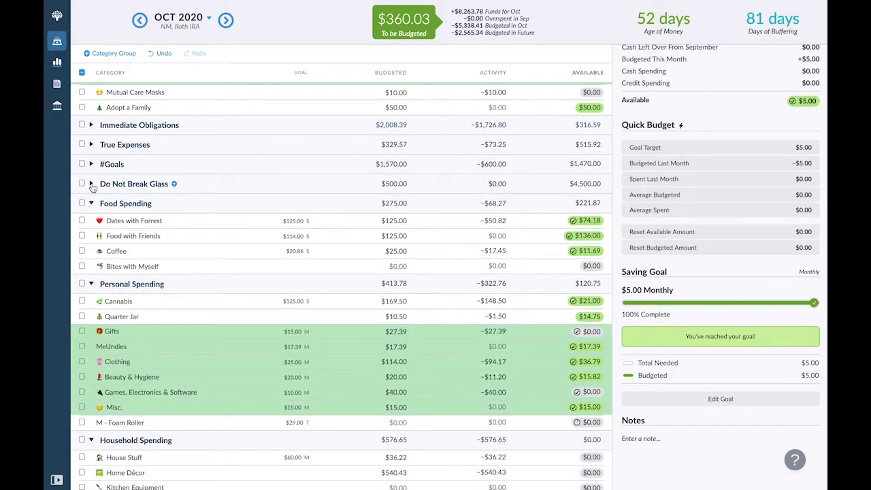
Step: Budget $360.03 for XL - New Window Shades in October's Household Spending group
scroll(129, 255, "down", 2)
scroll(129, 255, "down", 4)
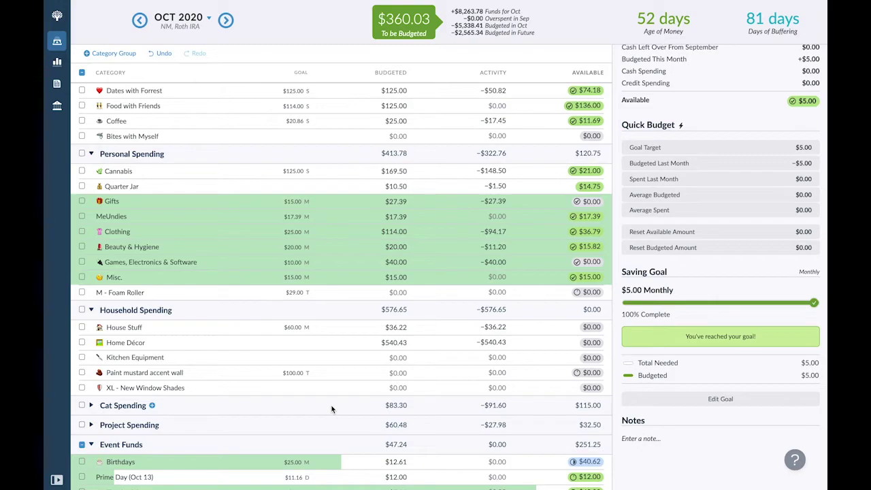
left_click(392, 389)
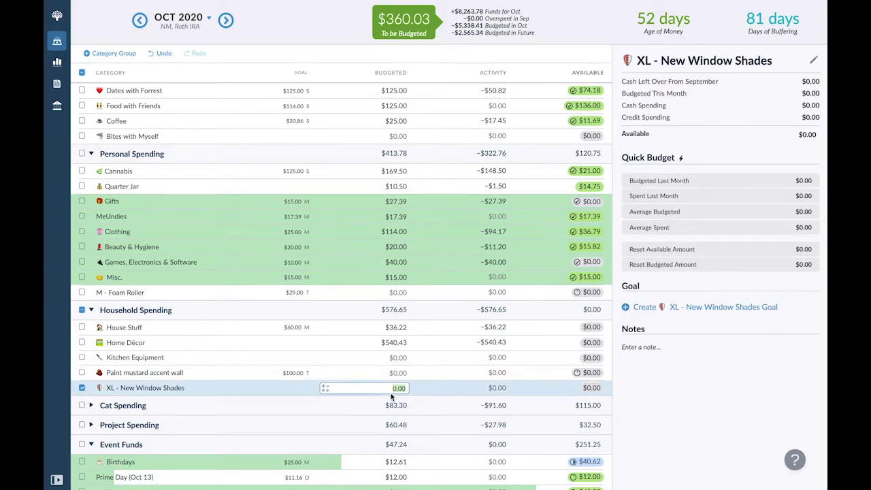
type("360.03")
key("Return")
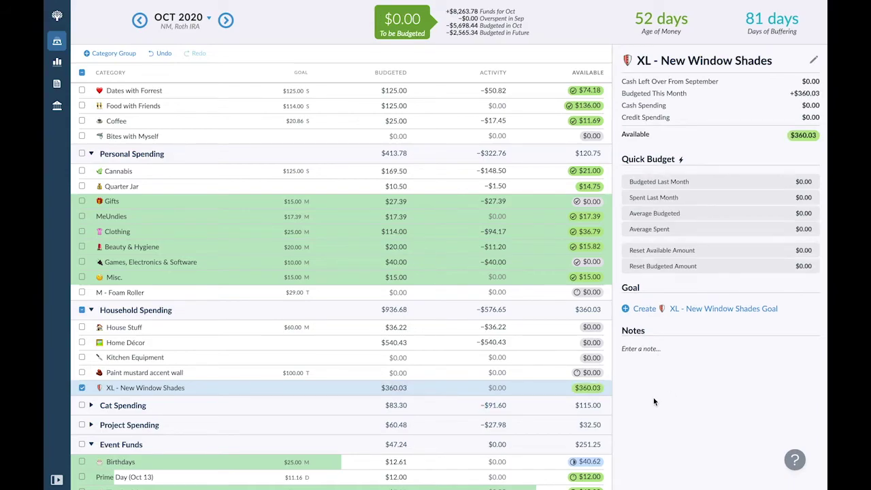